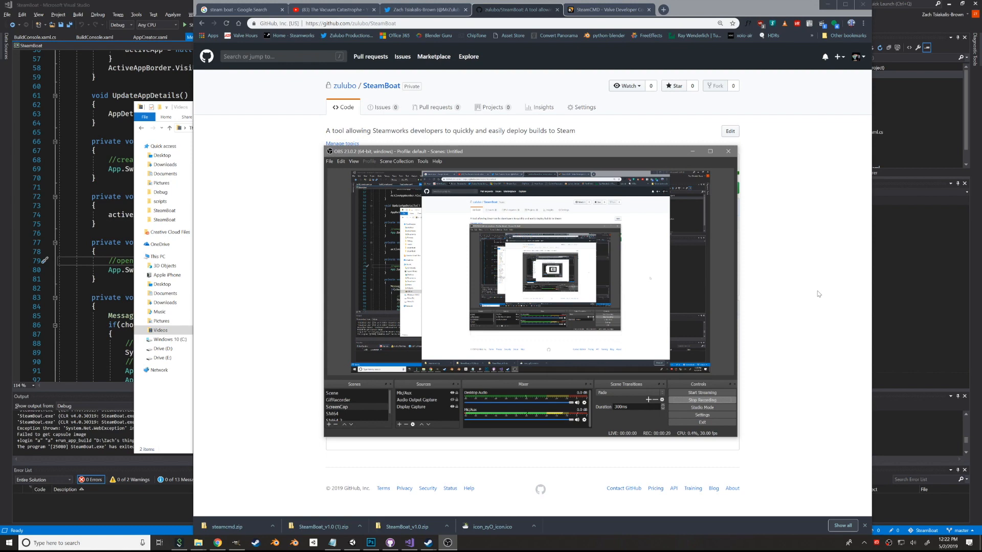
Download steamcmd.zip through the link in the SteamBoat README and show the file in its folder
click(817, 295)
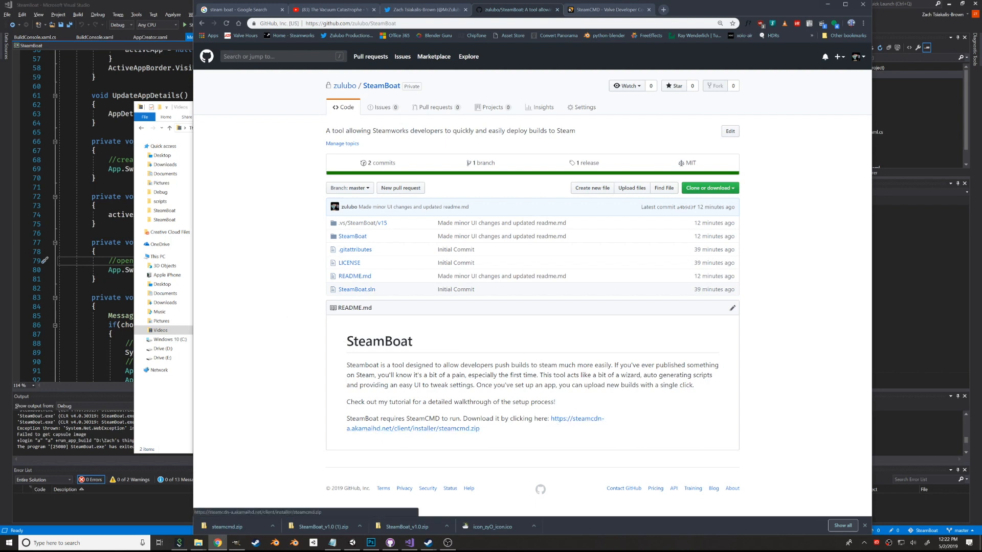
click(399, 433)
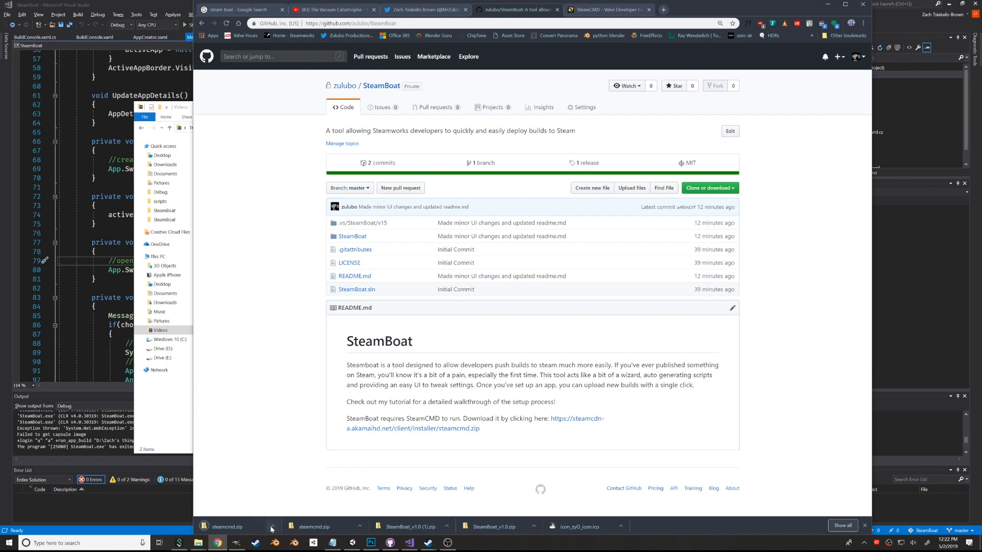
click(272, 526)
click(284, 501)
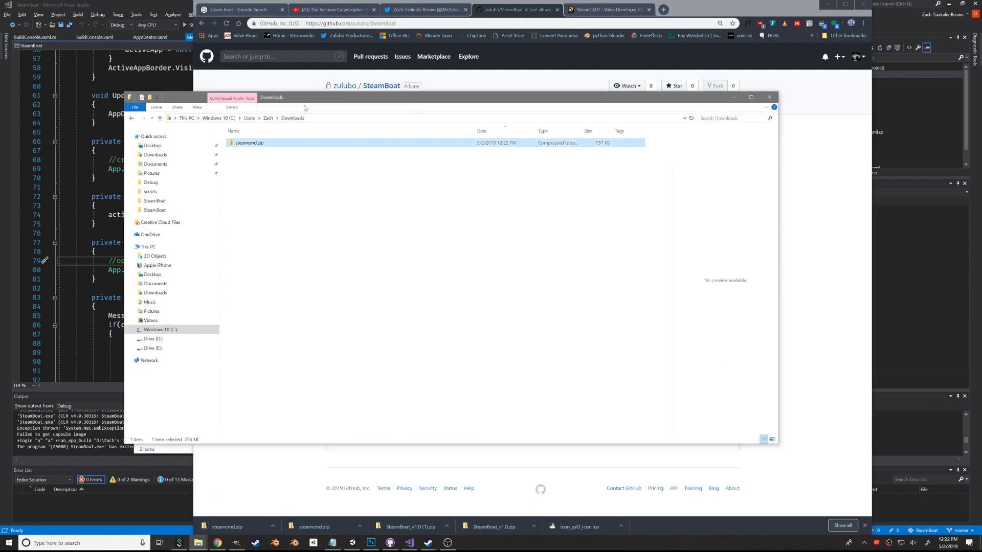
Extract steamcmd.zip into its own steamcmd folder inside Downloads
drag(310, 95, 393, 104)
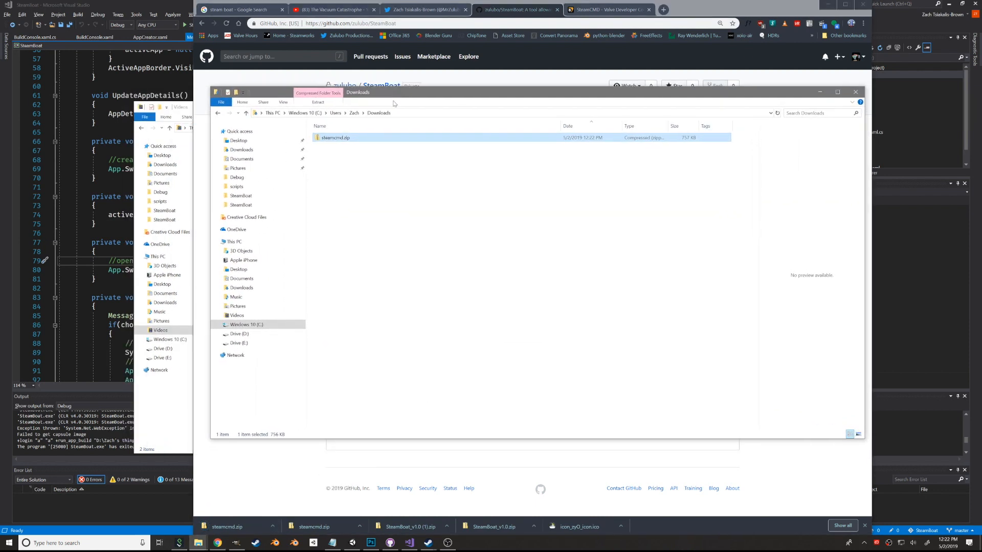
right_click(366, 141)
click(404, 207)
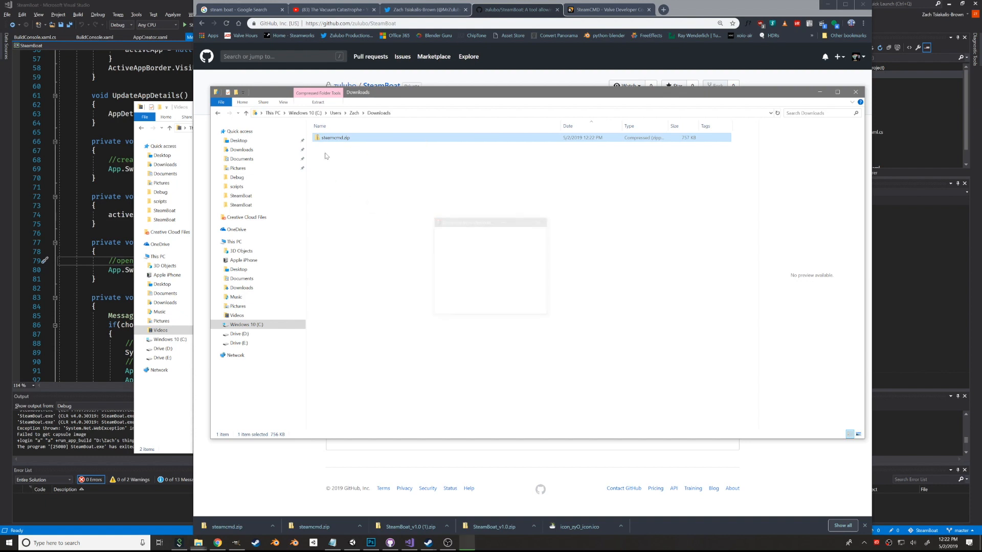
click(389, 138)
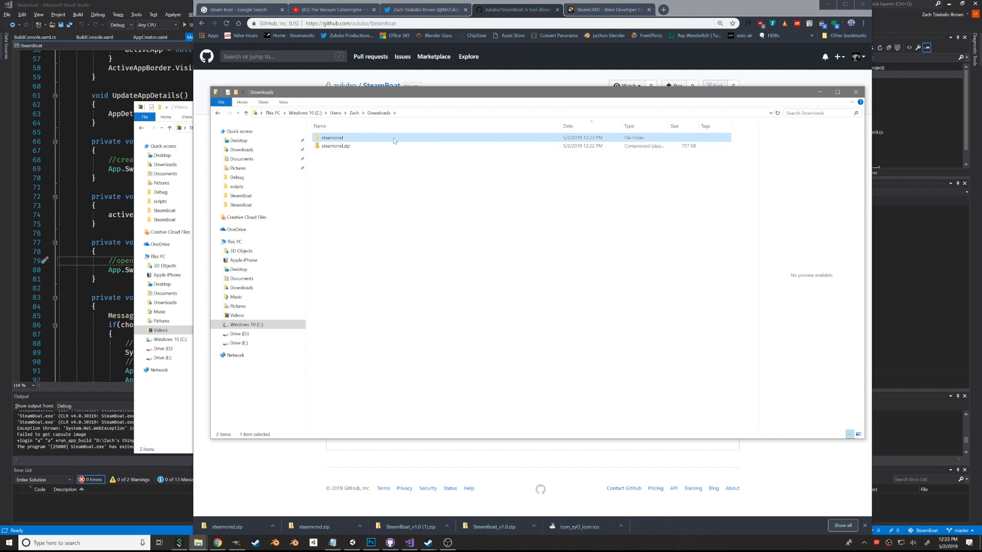
Download SteamBoat_v1.0.zip from the repository's v1.0 release and keep the file despite the browser's safety warning
click(507, 78)
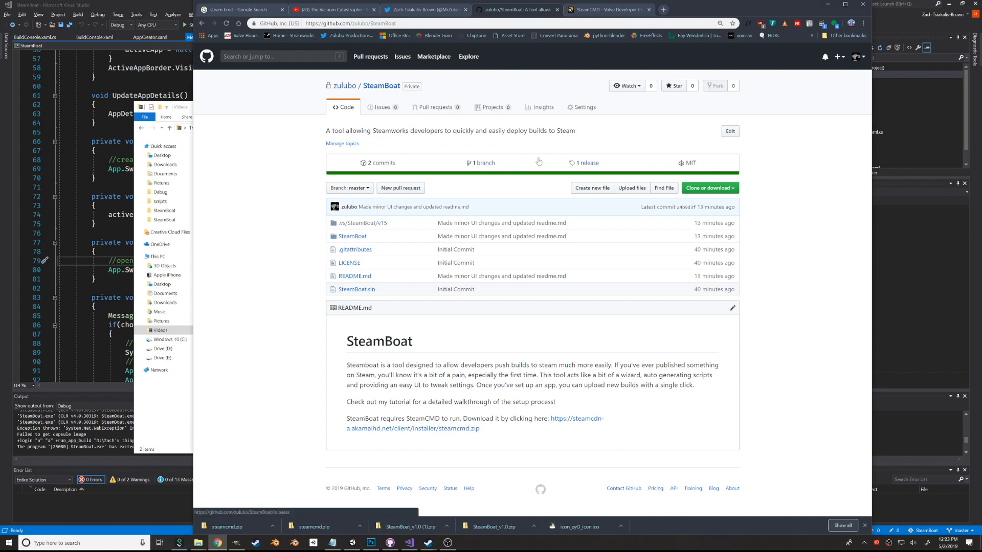
click(582, 163)
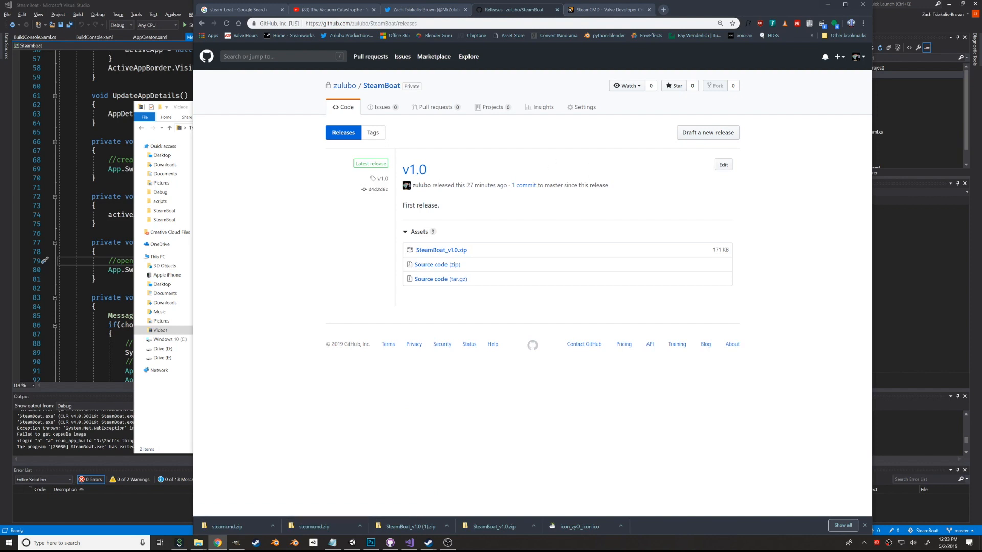
click(441, 250)
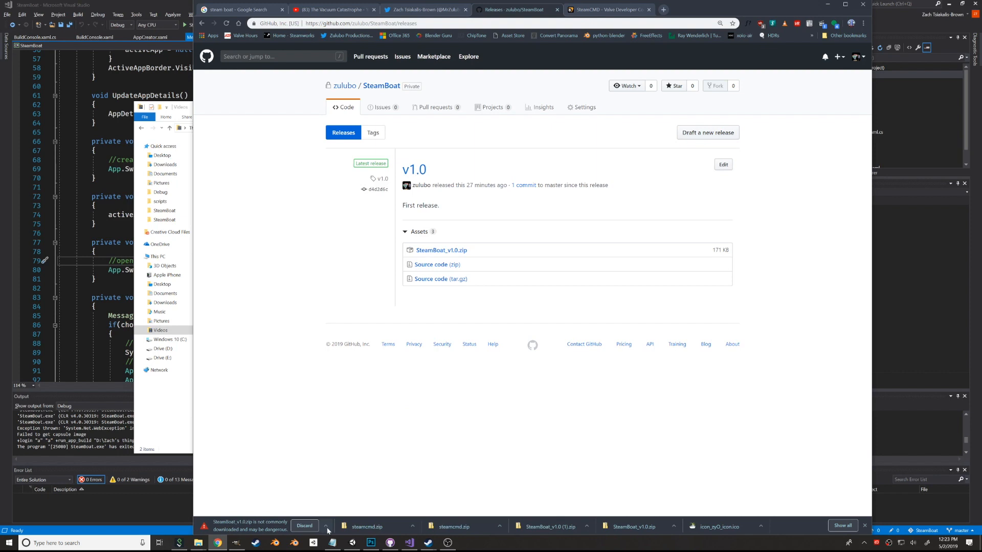
click(328, 530)
click(335, 500)
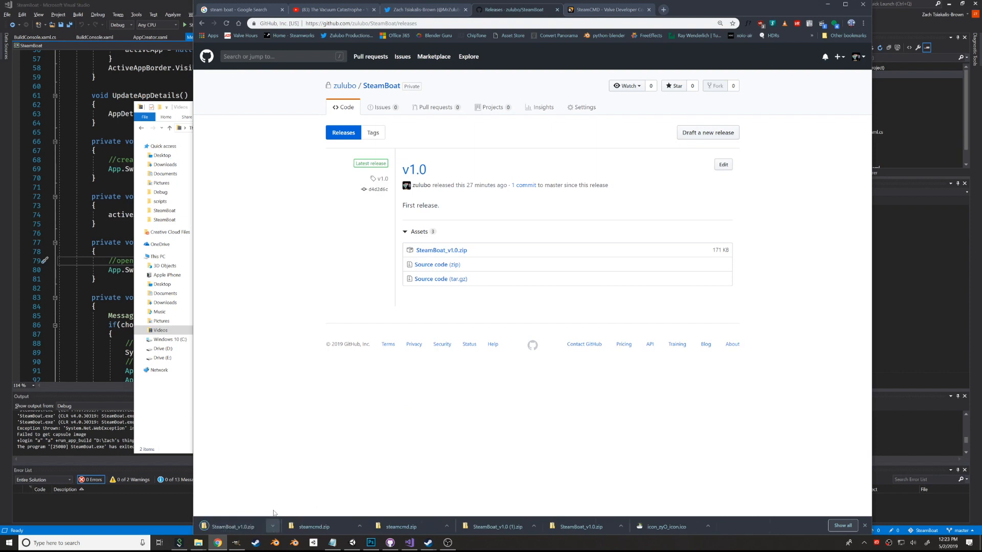
Show the downloaded SteamBoat_v1.0.zip in its folder and extract it into a SteamBoat_v1.0 folder
click(273, 527)
click(289, 499)
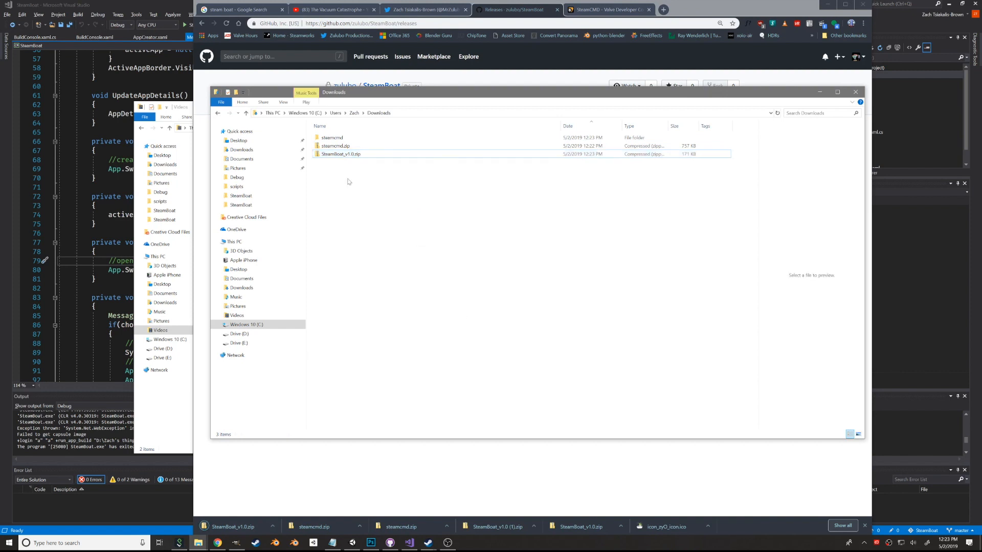
right_click(339, 154)
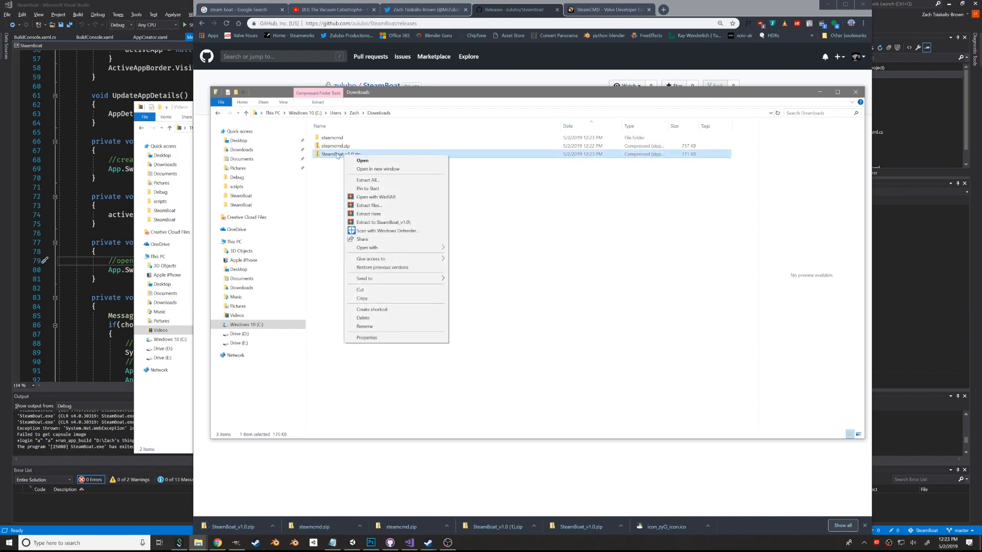
click(383, 223)
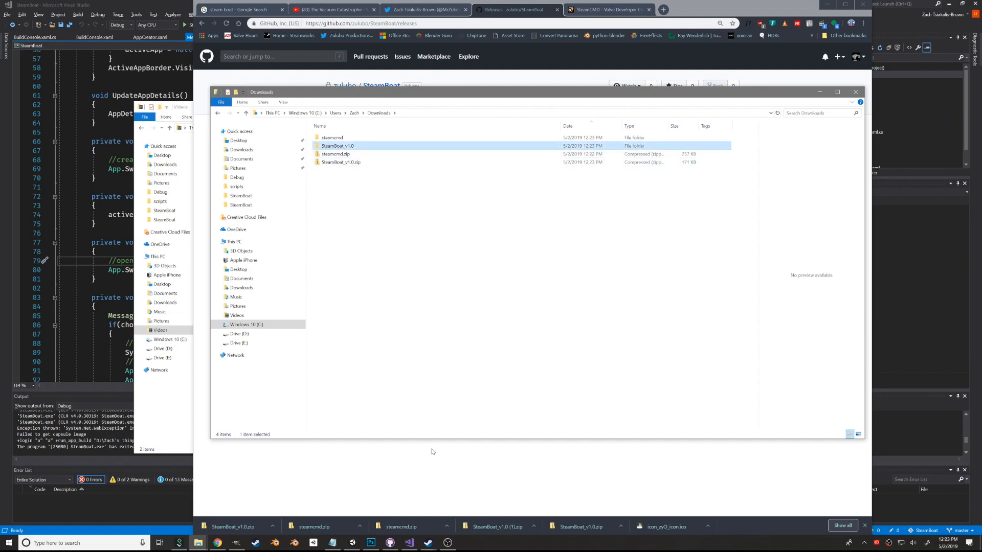
Switch to Unity and start a PC, Mac & Linux Standalone build of the project into a folder on Drive (D:)
click(351, 544)
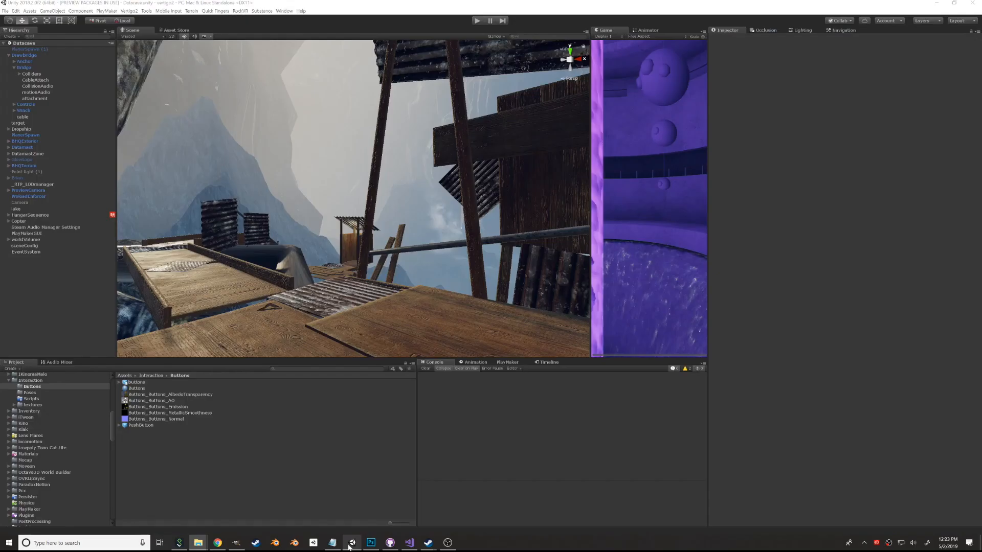
click(5, 11)
click(23, 81)
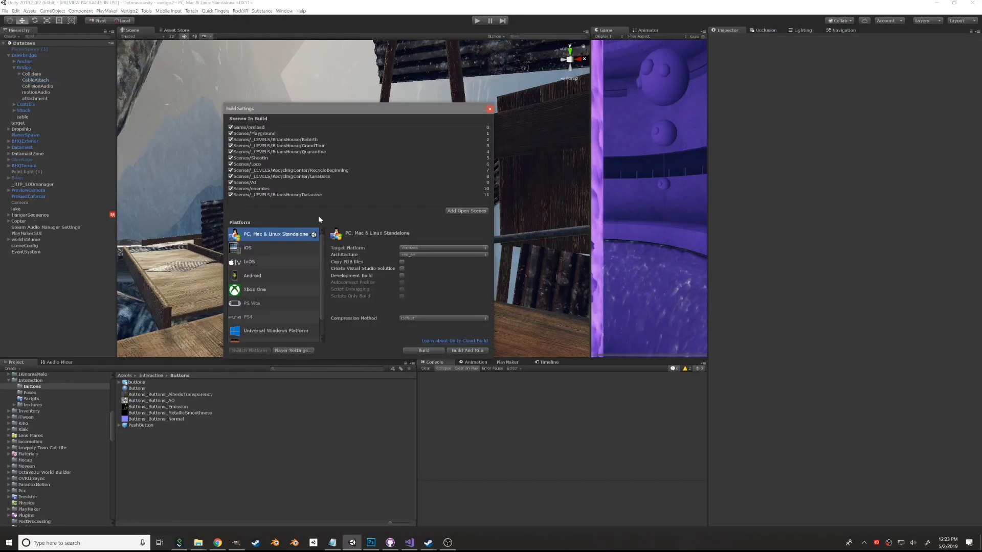
click(421, 350)
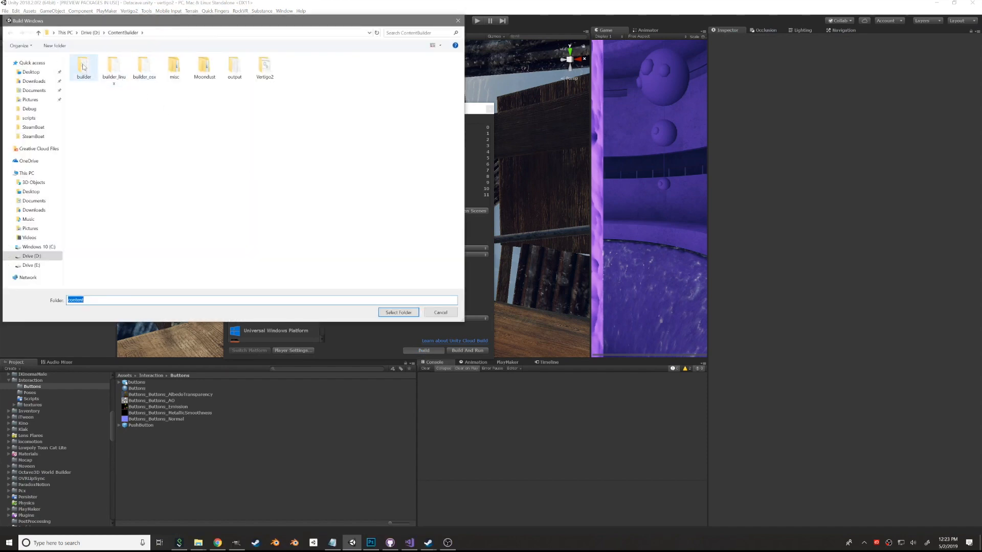
click(37, 255)
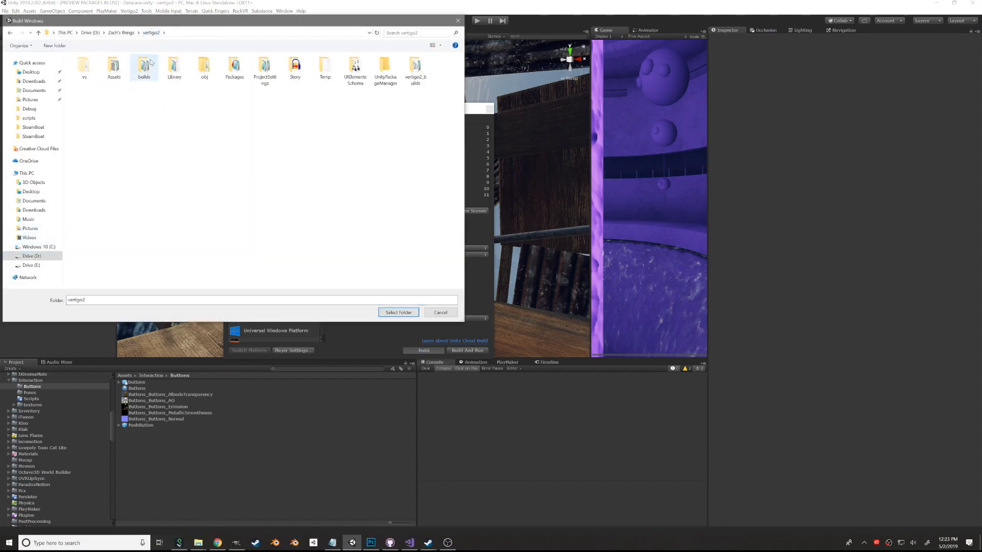
double_click(145, 67)
click(406, 312)
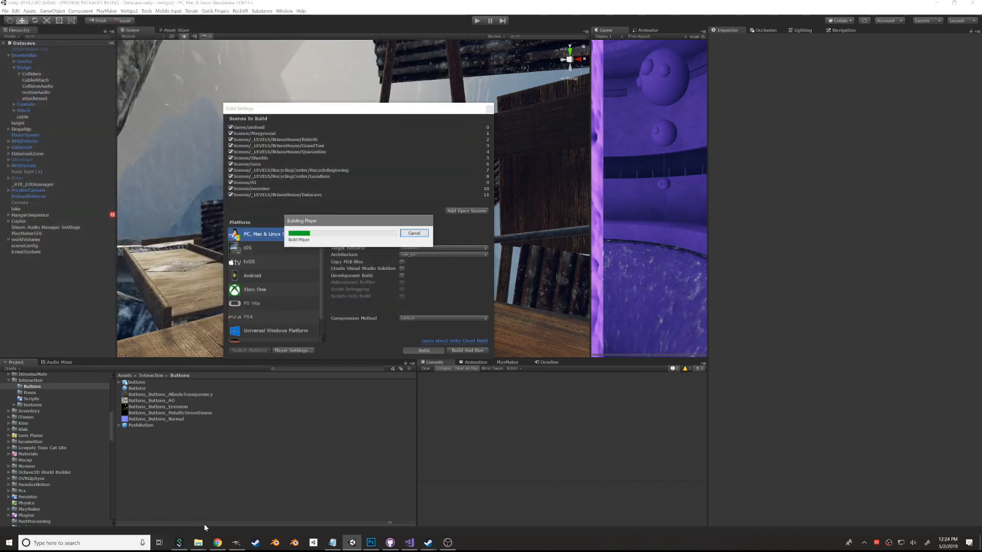
Bring up the Vertigo2 and Downloads folder windows, open the SteamBoat_v1.0 folder and run SteamBoat.exe
mouse_move(199, 543)
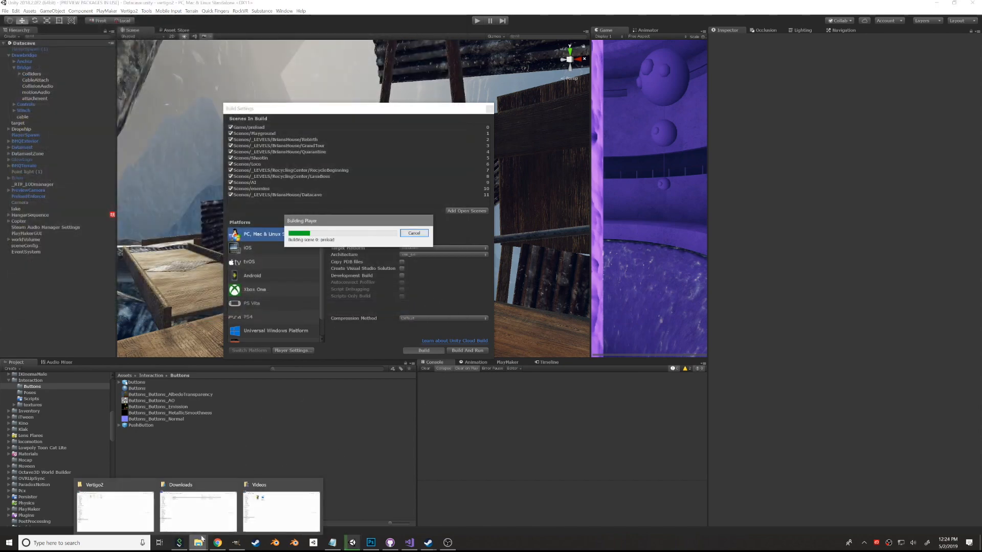
click(102, 501)
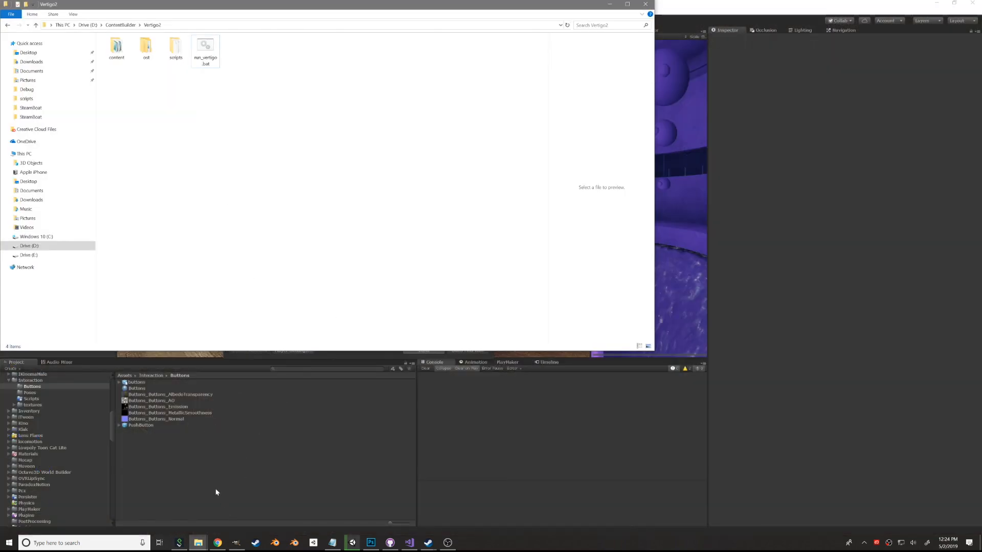
mouse_move(198, 543)
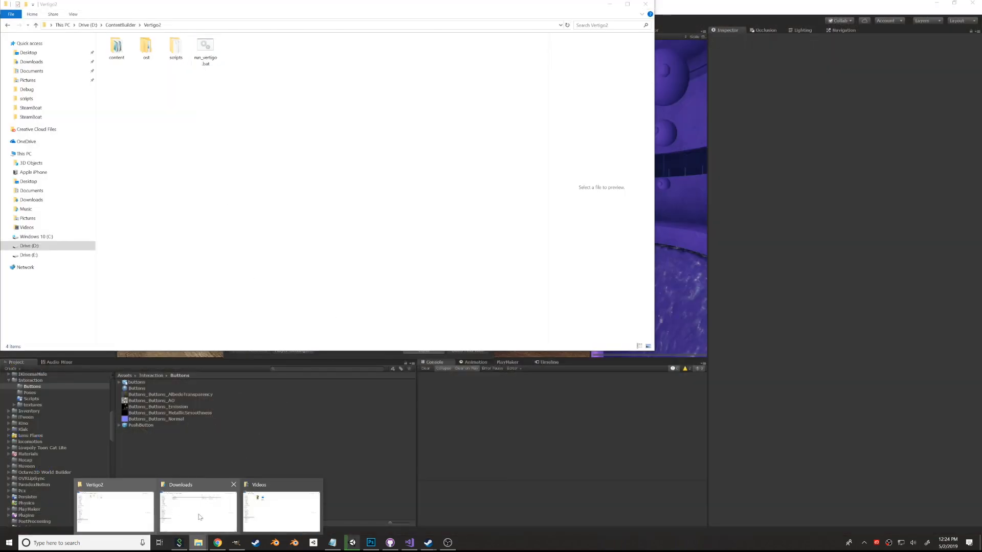
click(200, 517)
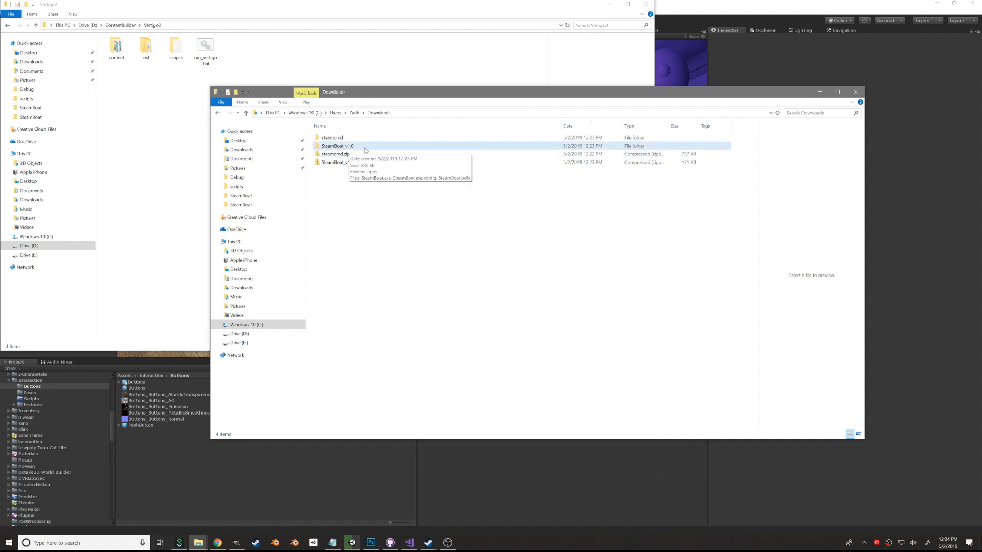
double_click(332, 147)
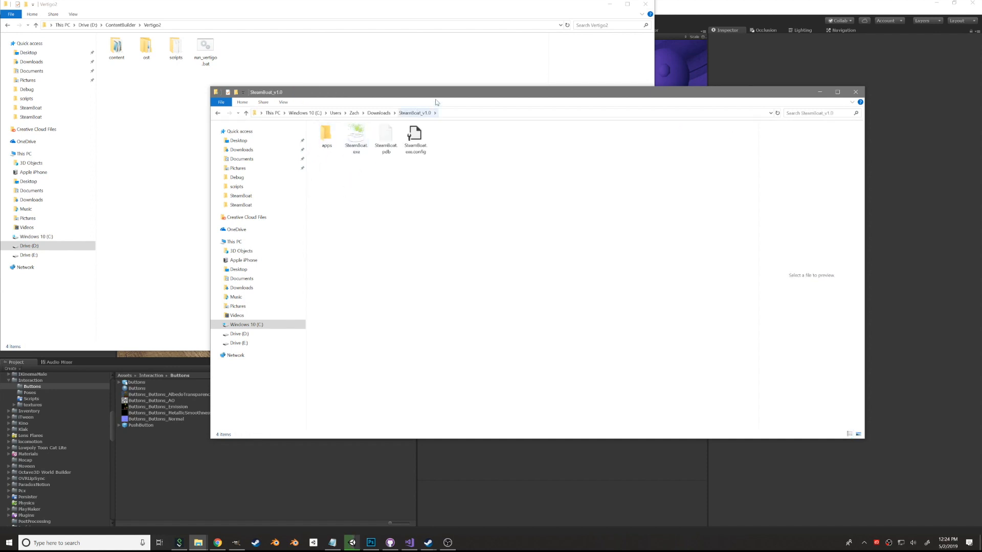
drag(435, 93, 470, 101)
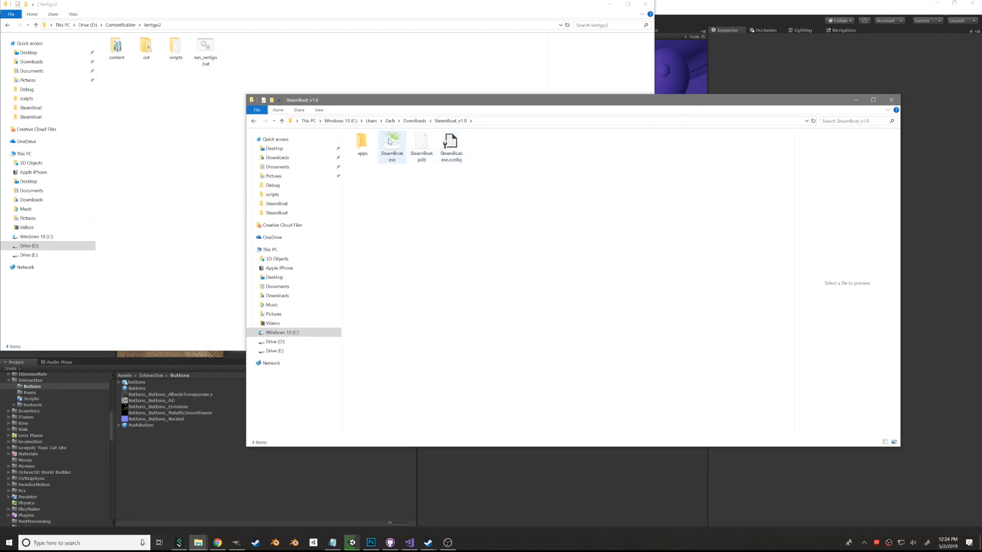
double_click(387, 150)
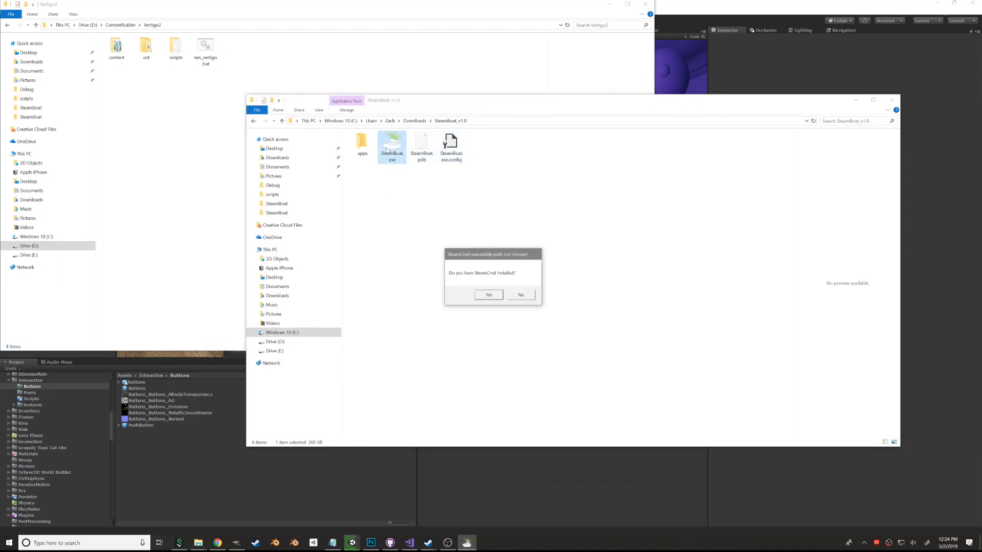
Confirm that SteamCmd is installed and choose steamcmd.exe in the Downloads steamcmd folder as its executable
click(478, 298)
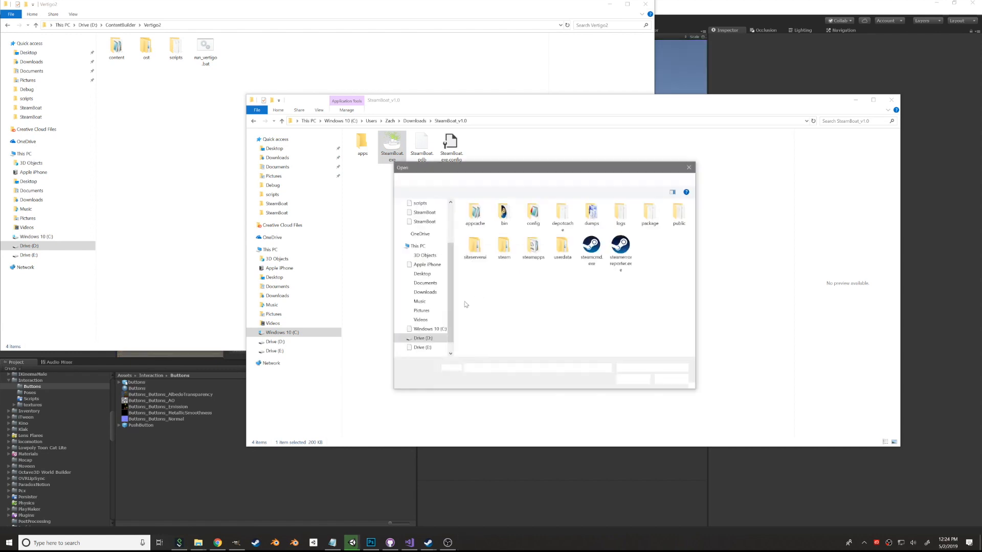
click(425, 292)
double_click(519, 218)
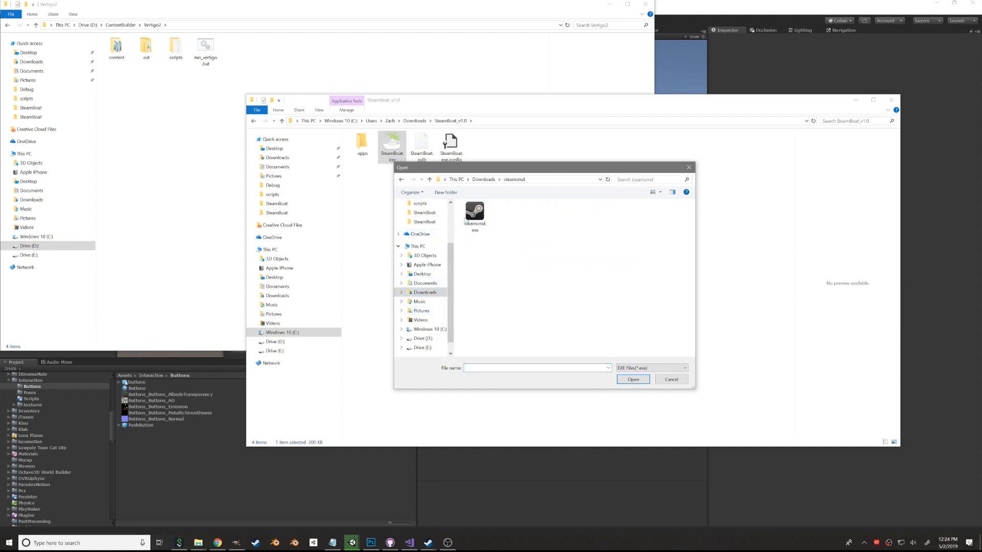
click(476, 211)
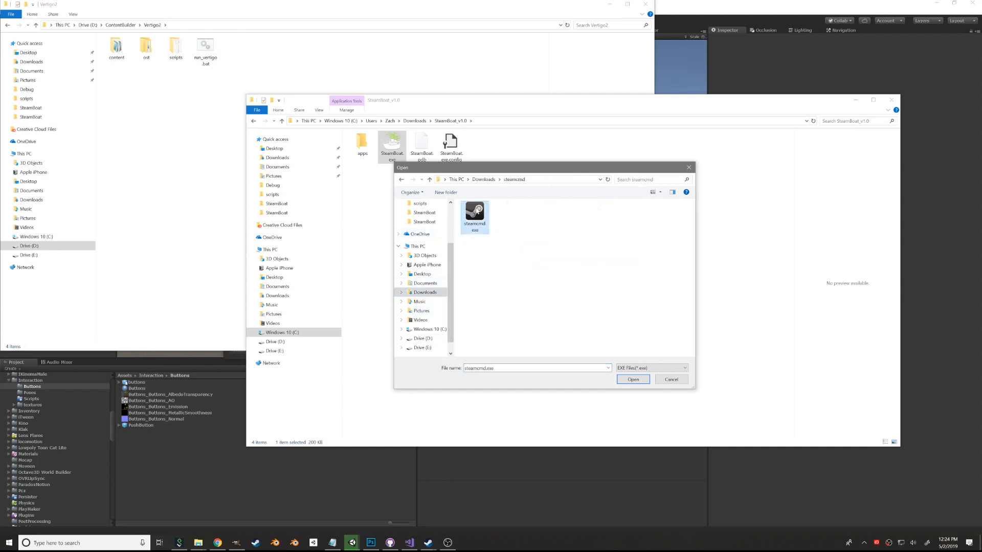
click(625, 383)
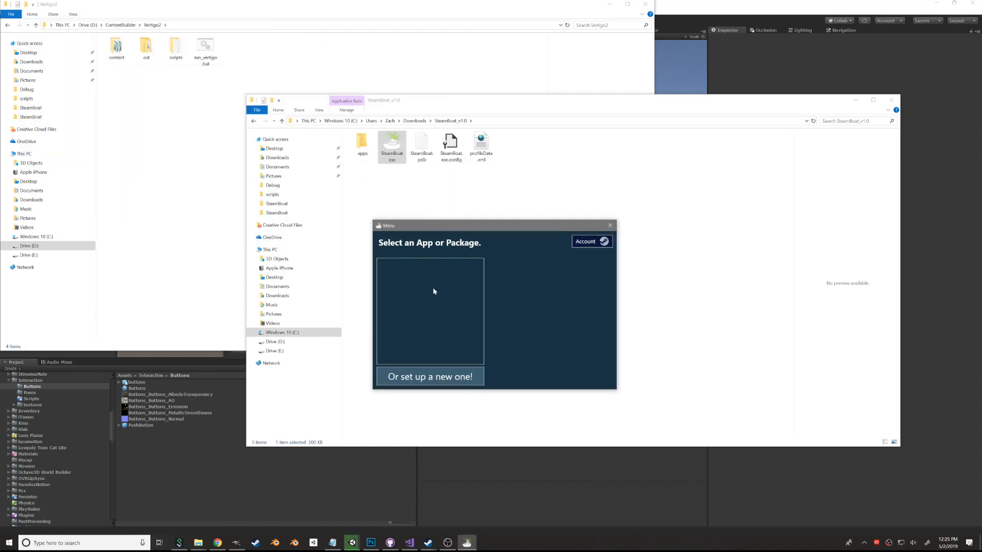
Open profileData.xml from the SteamBoat_v1.0 folder to examine the saved profile settings, and close it again
click(471, 193)
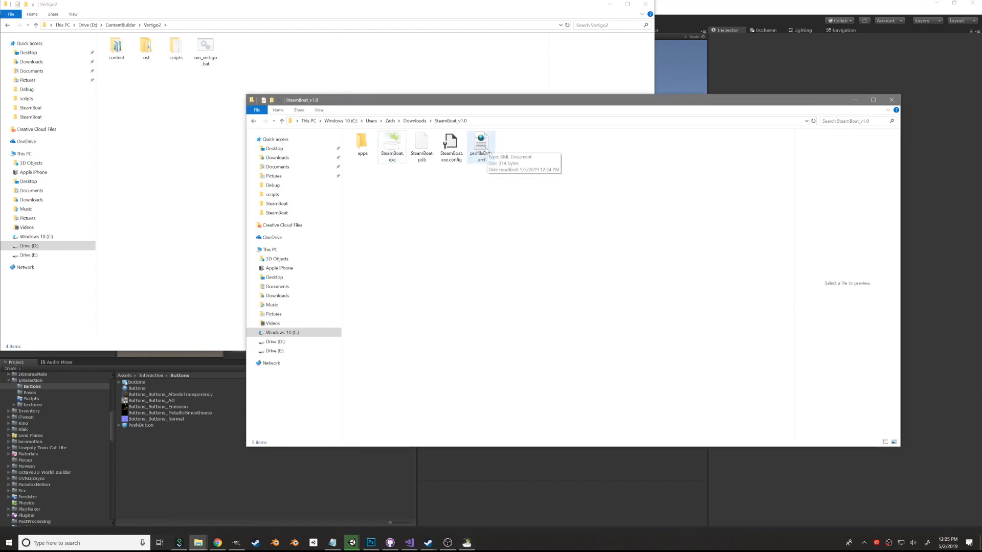
double_click(484, 148)
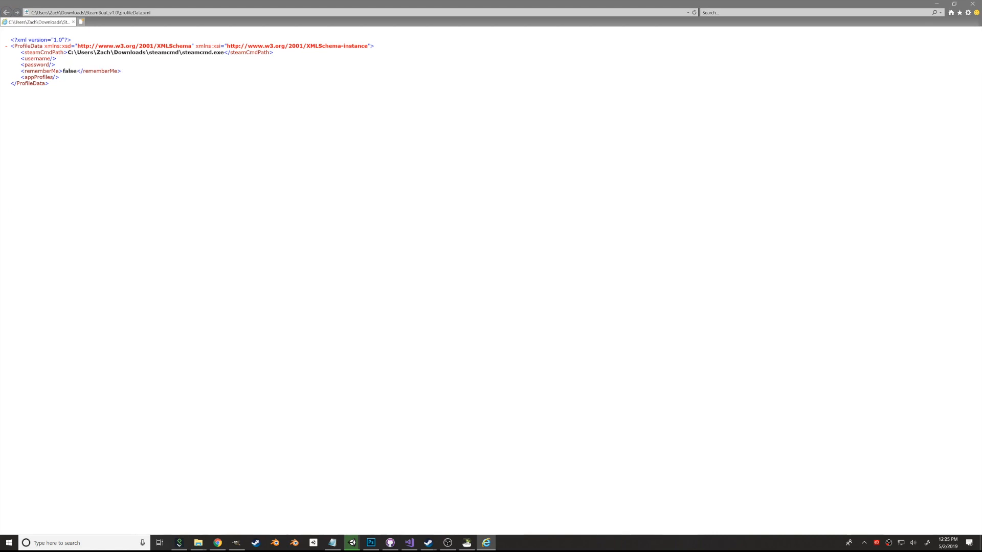
click(978, 4)
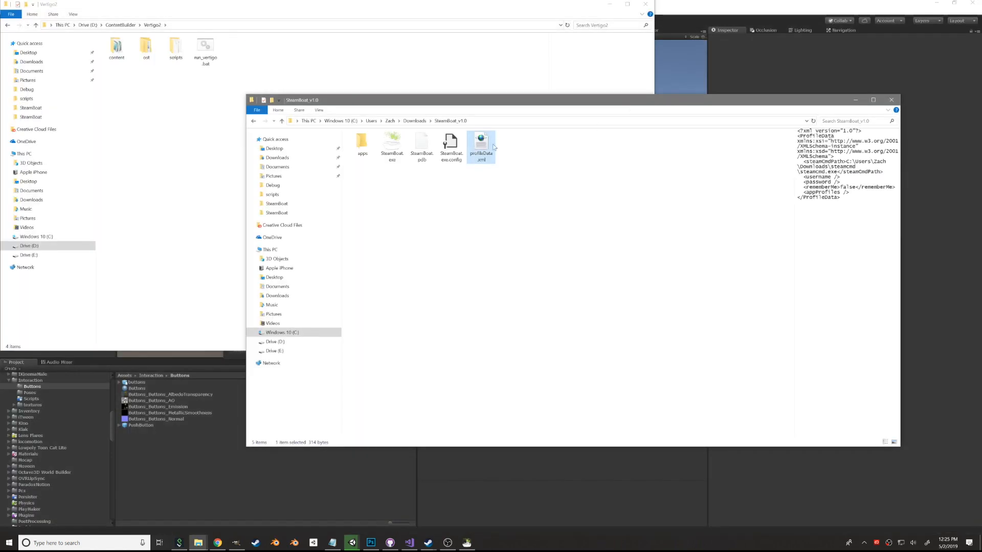
Return to SteamBoat and set its Steam account by entering the username and account password with Remember Me enabled
click(467, 542)
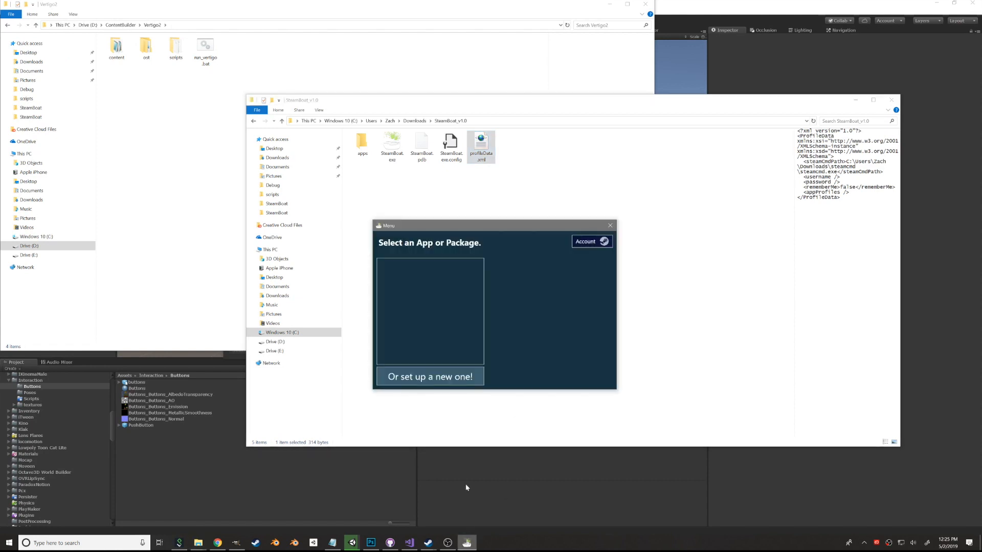
drag(478, 229, 434, 193)
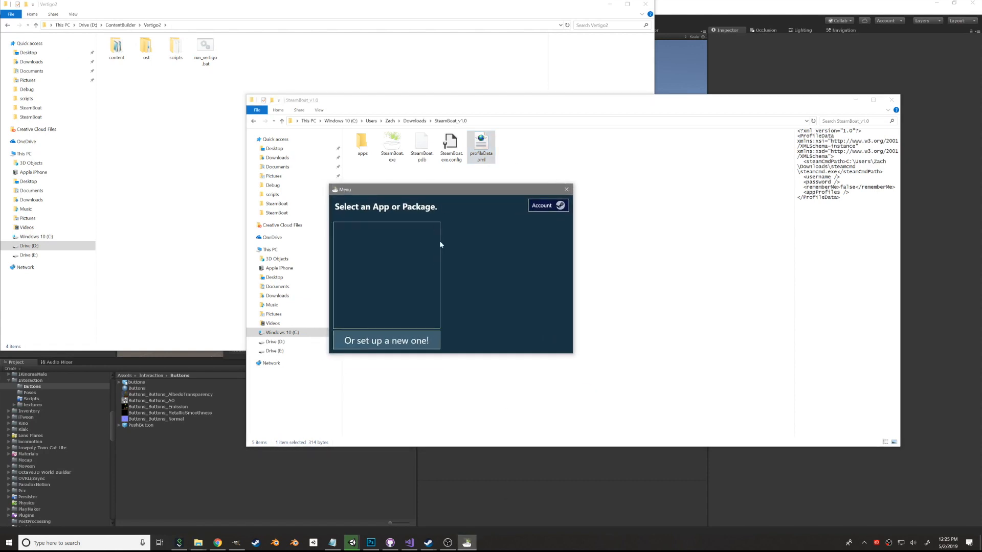
click(536, 207)
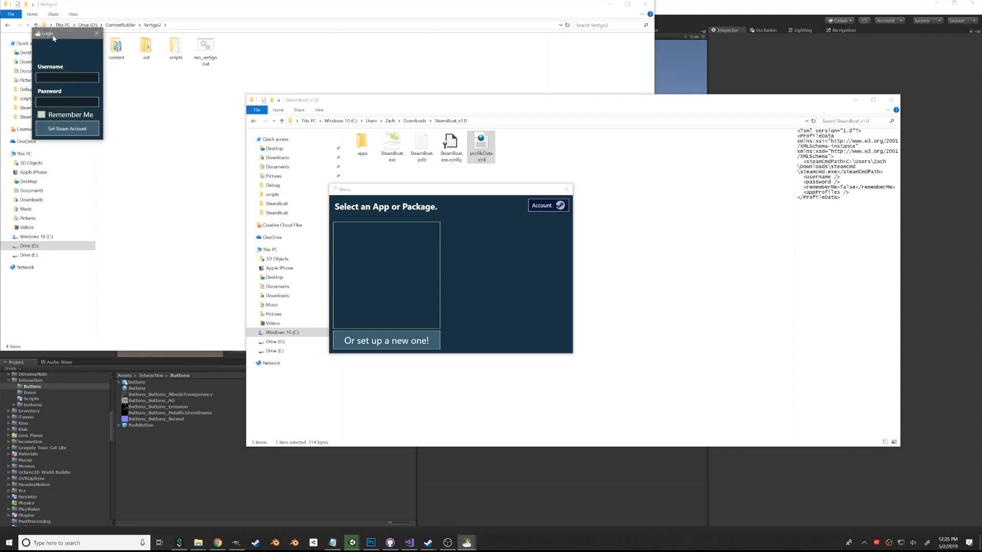
drag(53, 38, 470, 249)
click(465, 278)
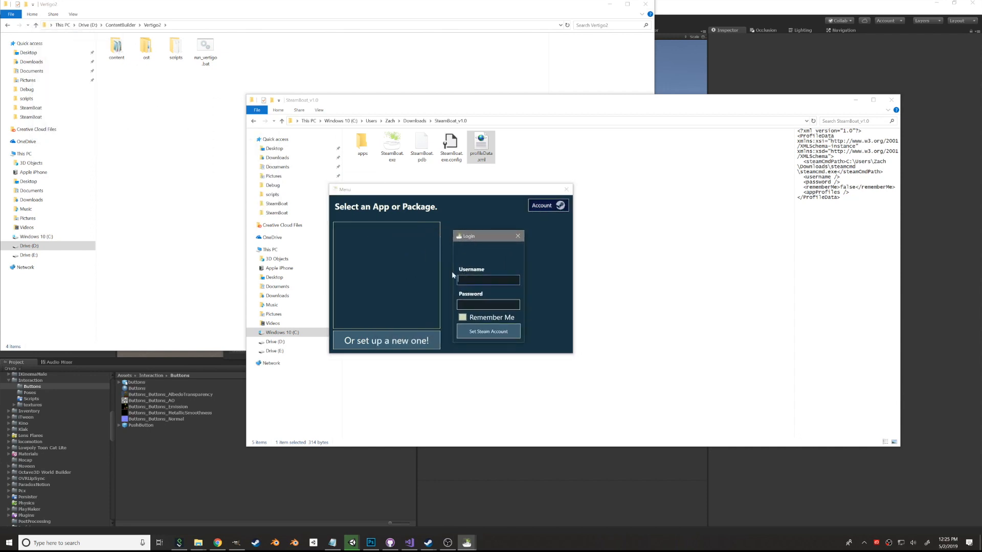
text(zulubo)
key(Tab)
text(******)
click(462, 317)
drag(483, 238, 478, 210)
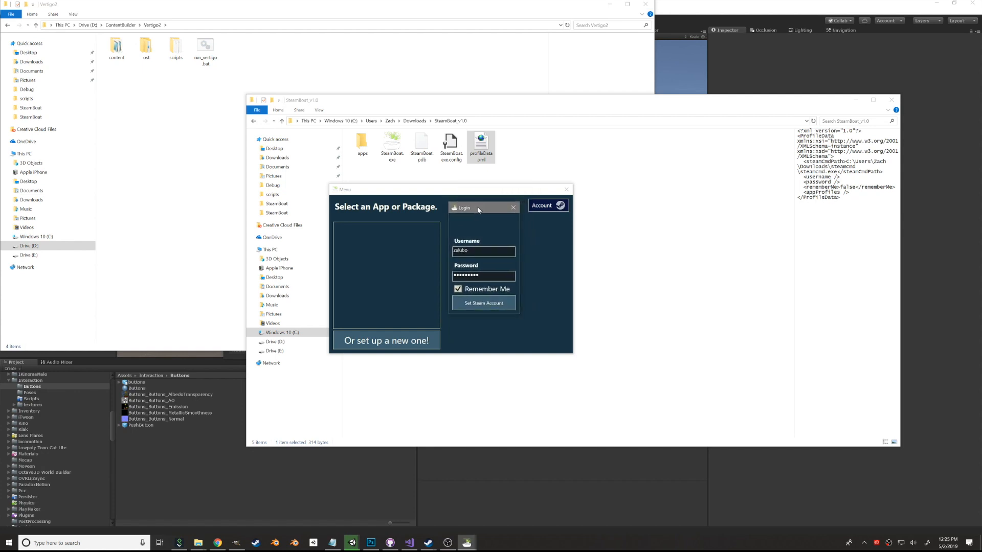
click(469, 305)
Set up a new app in SteamBoat with the name Vertigo 2 and app ID 843390
drag(421, 189, 454, 186)
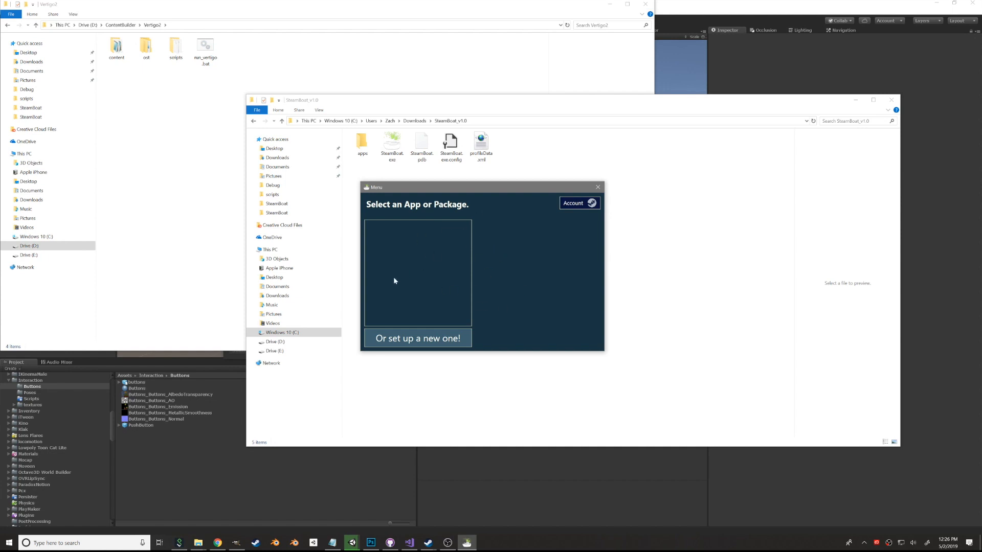
click(400, 338)
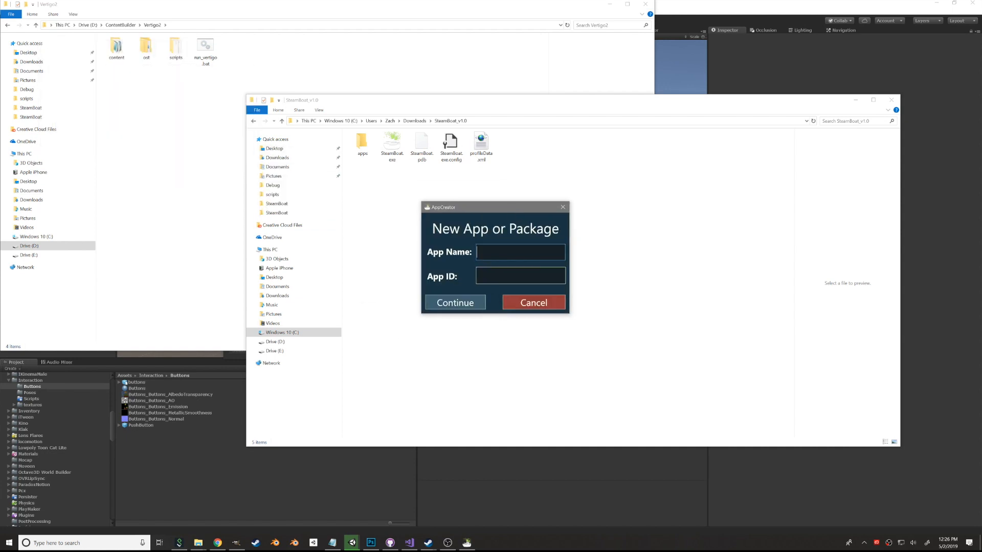
text(Vertigo 2)
key(Tab)
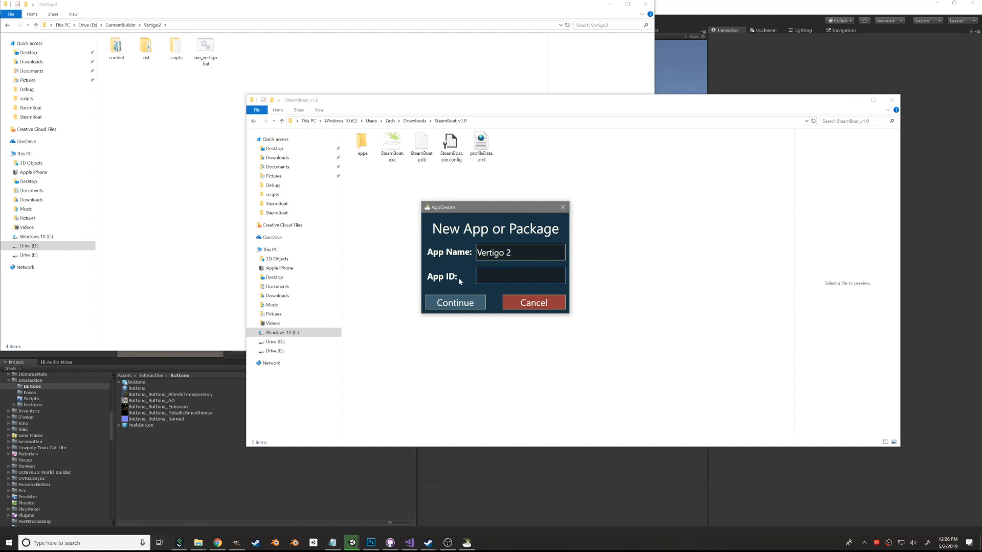
text(843390)
click(456, 303)
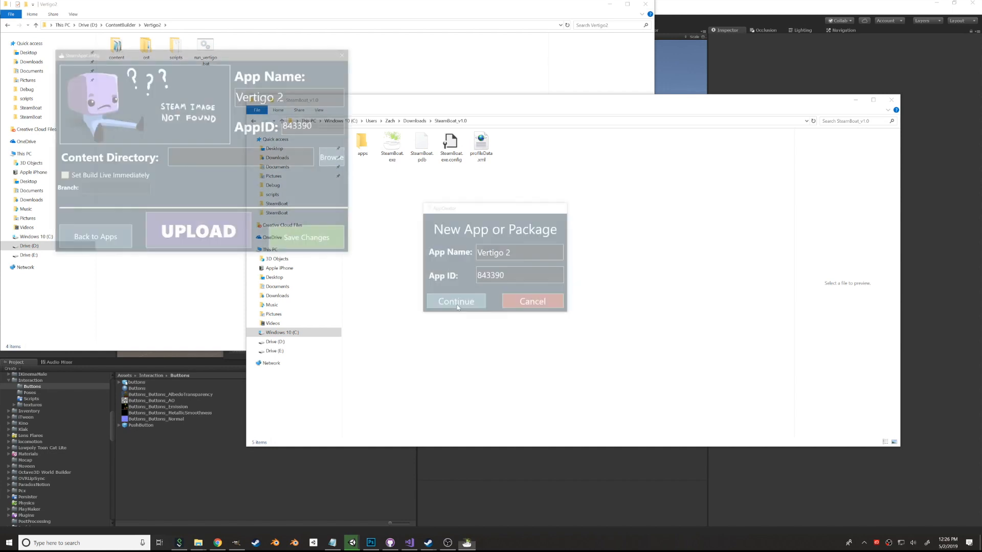
drag(236, 68, 550, 206)
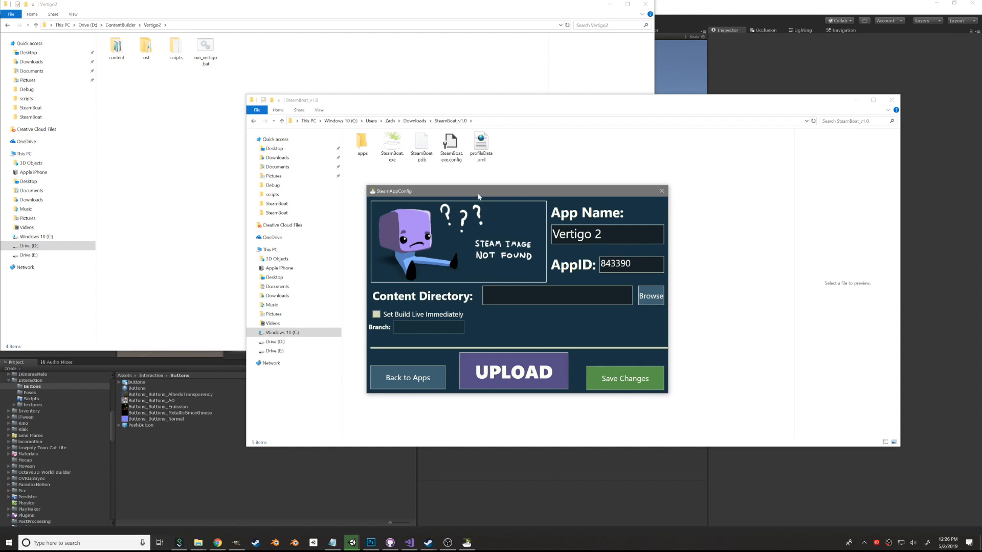
mouse_move(491, 192)
mouse_down()
mouse_move(500, 186)
mouse_move(490, 182)
mouse_up()
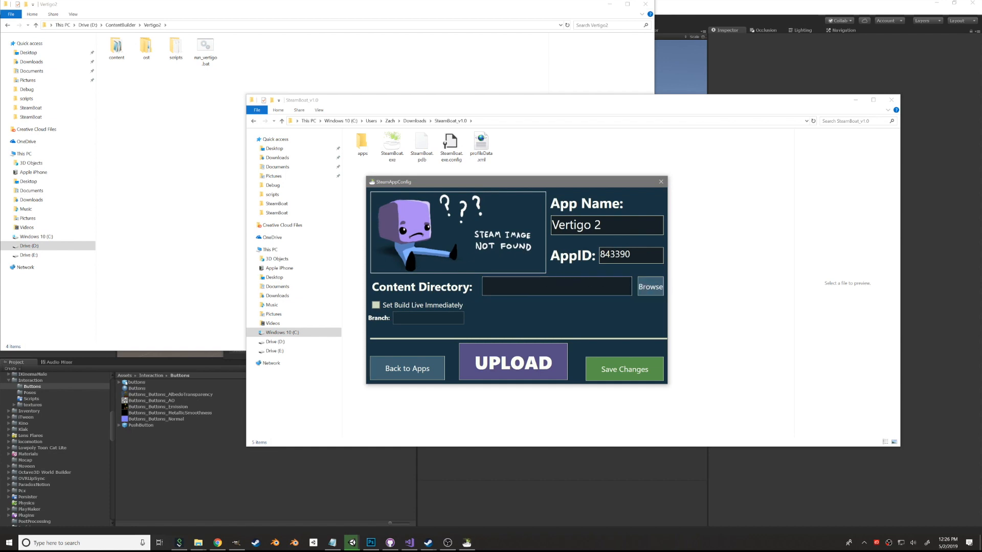
Choose the builds folder inside the vertigo2 project folder on drive D: as the app's content directory
click(650, 287)
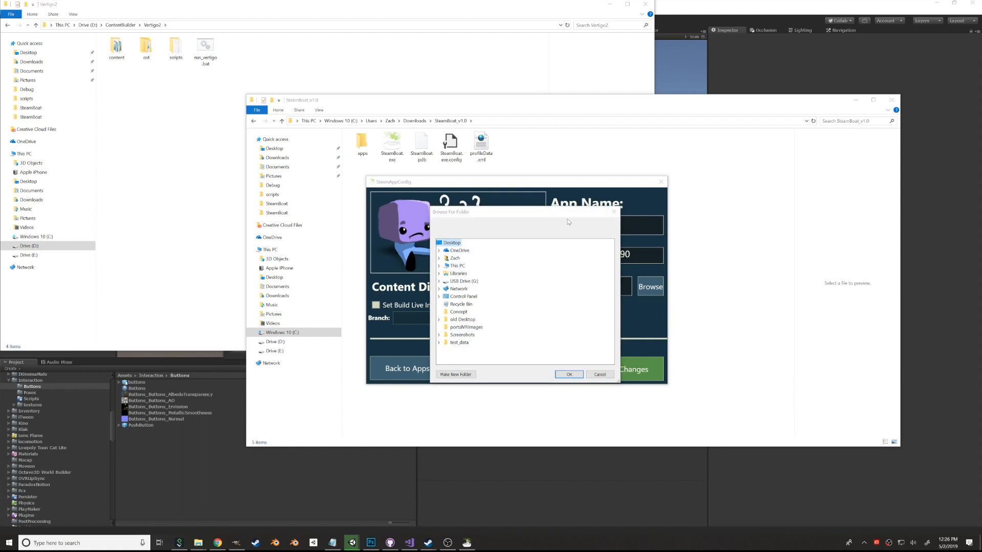
drag(567, 218, 778, 225)
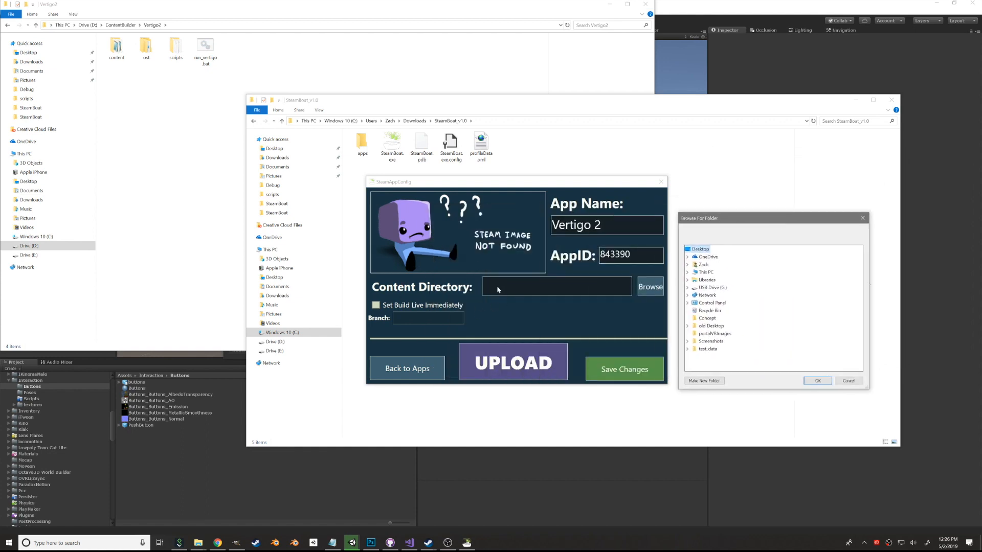
drag(723, 221, 498, 208)
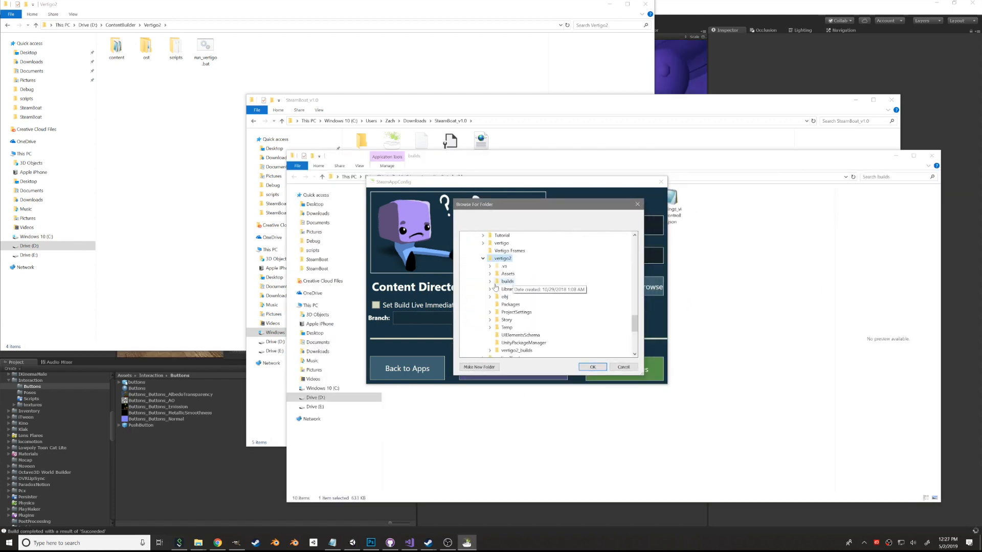
click(498, 283)
click(591, 367)
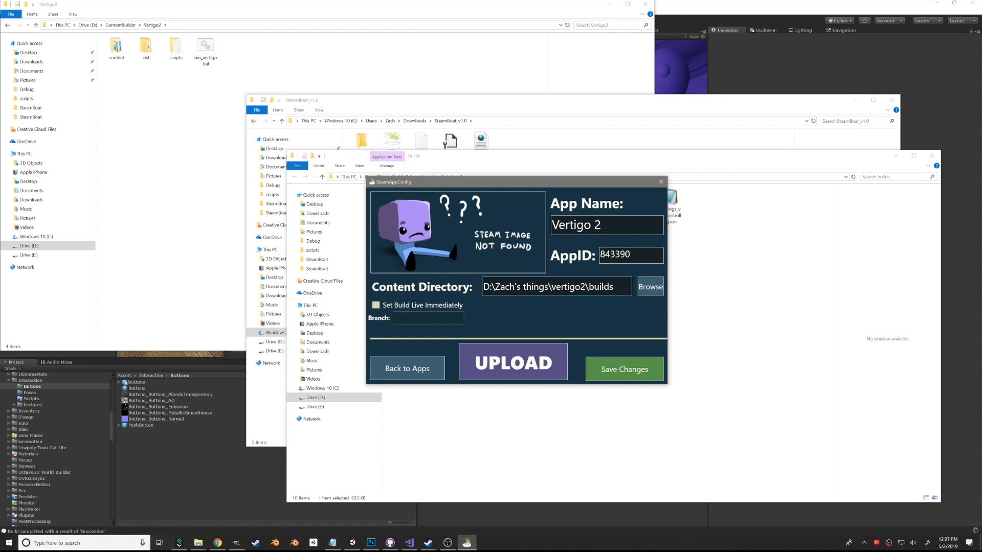
Bring up the builds folder window to examine the game's build files, and return to the SteamBoat app configuration
click(466, 110)
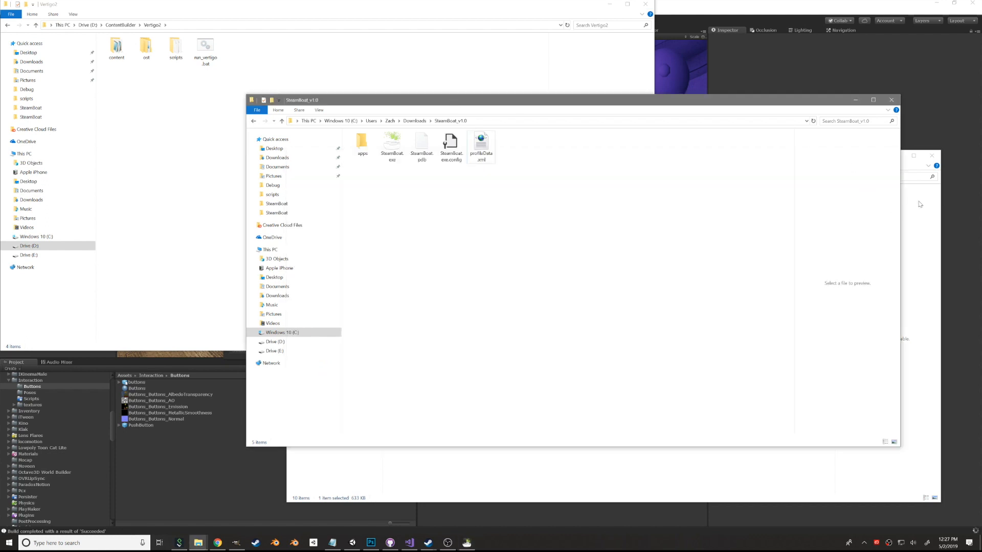
click(515, 180)
drag(759, 158, 500, 186)
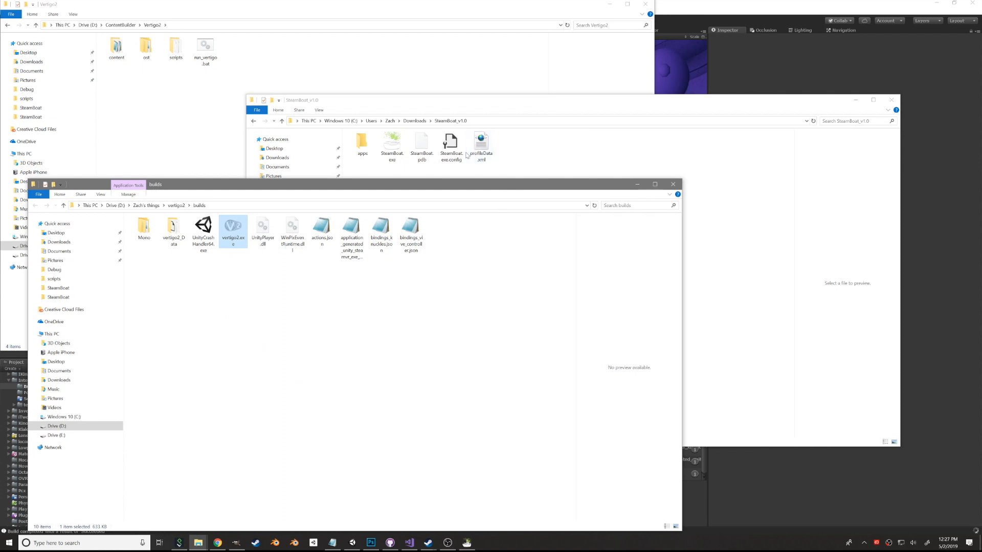
key(alt+Tab)
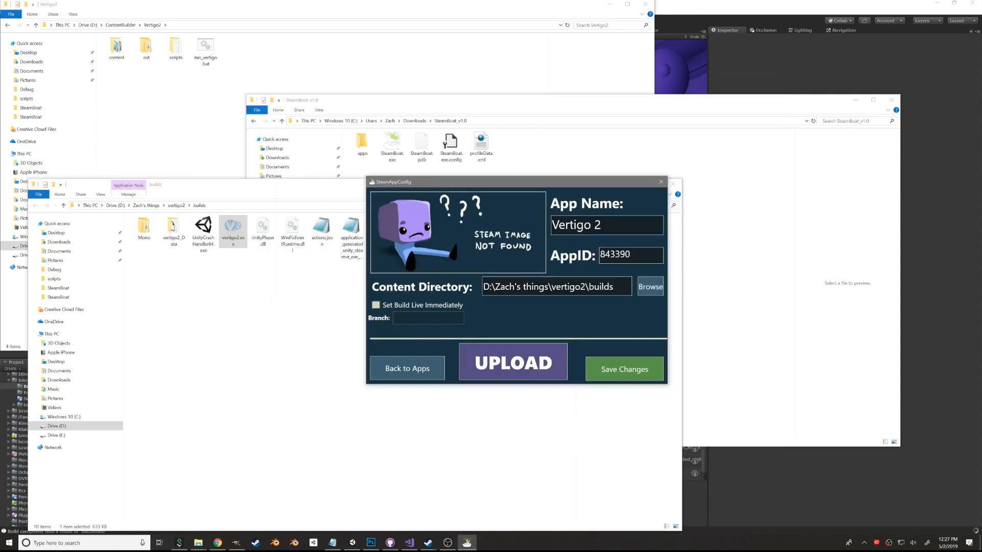
drag(516, 183, 517, 172)
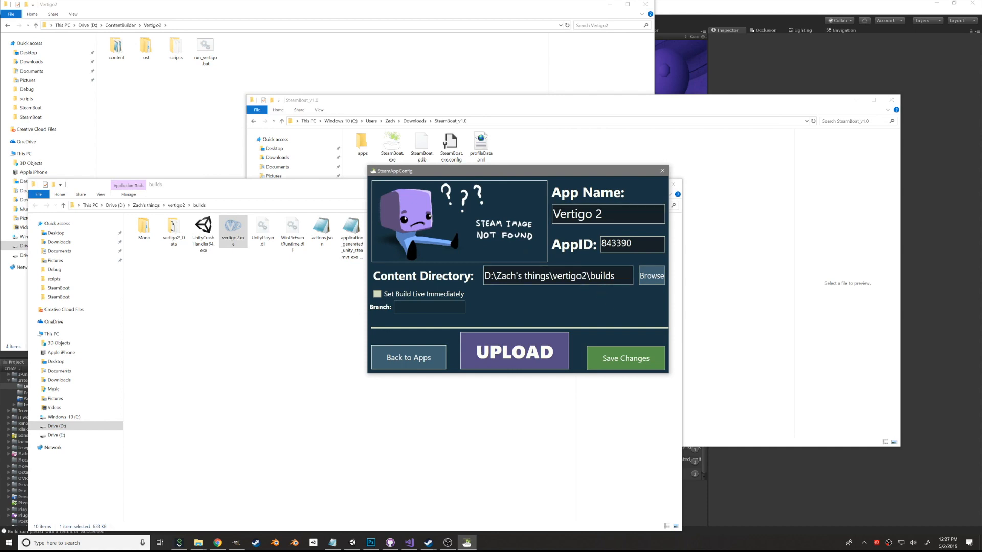
Turn Set Build Live Immediately on and off again, and save the Vertigo 2 app configuration
click(393, 296)
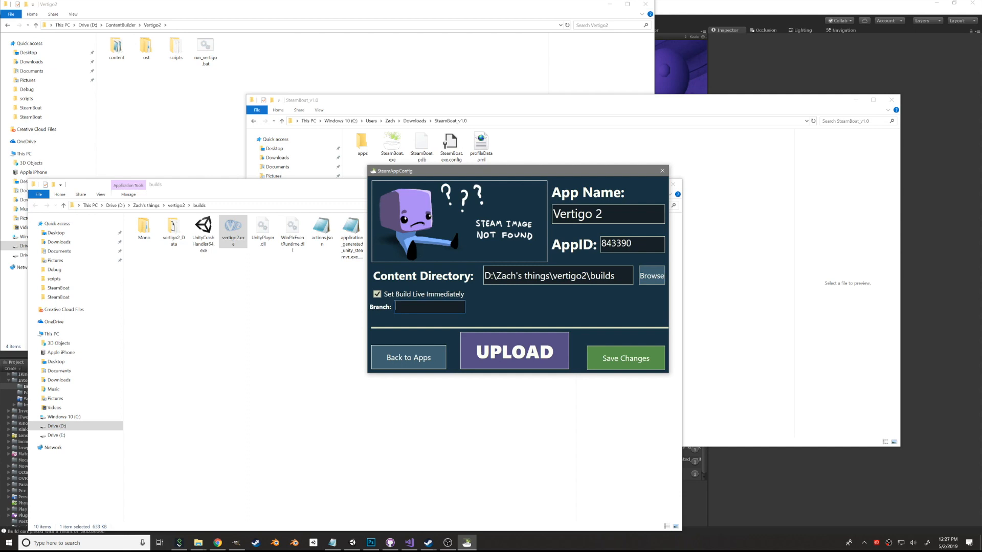
click(425, 297)
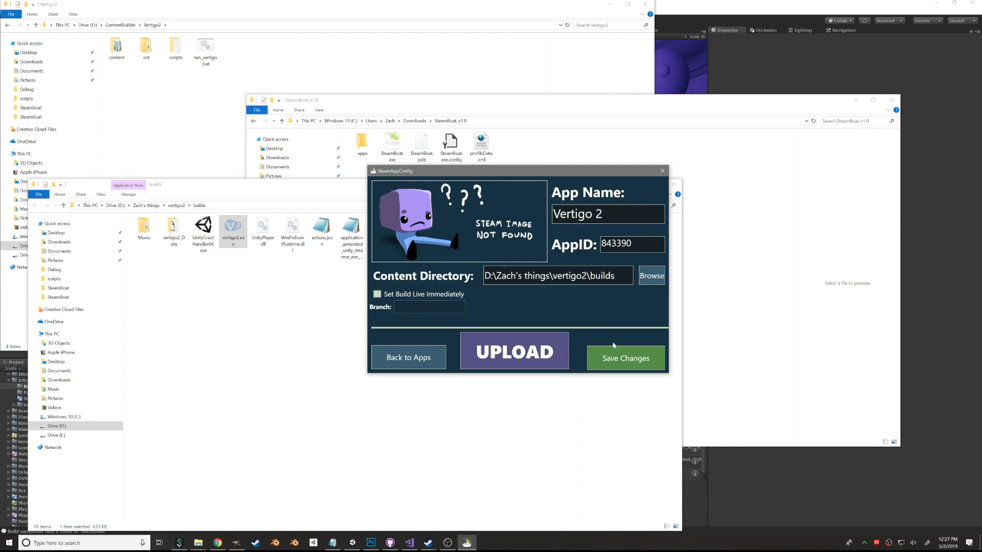
click(605, 358)
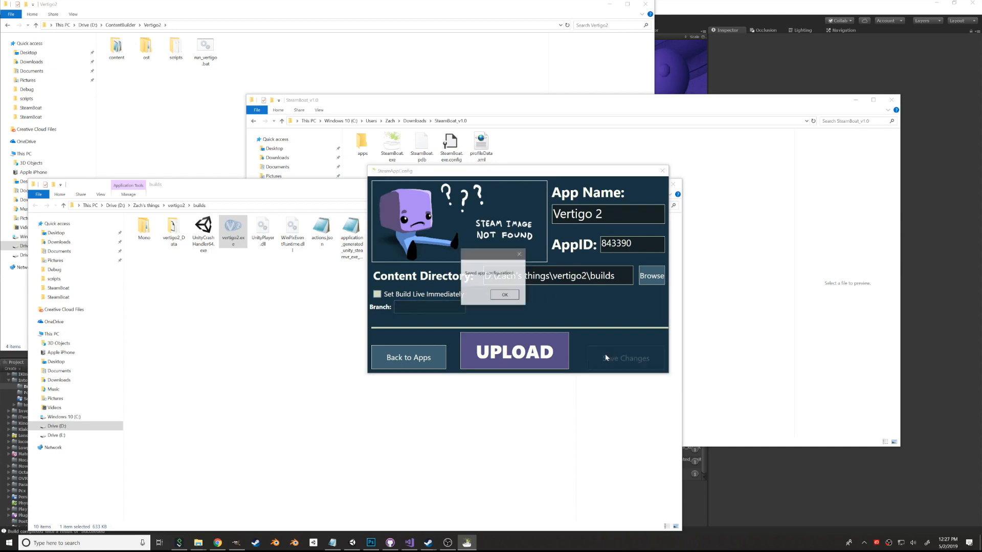
click(510, 296)
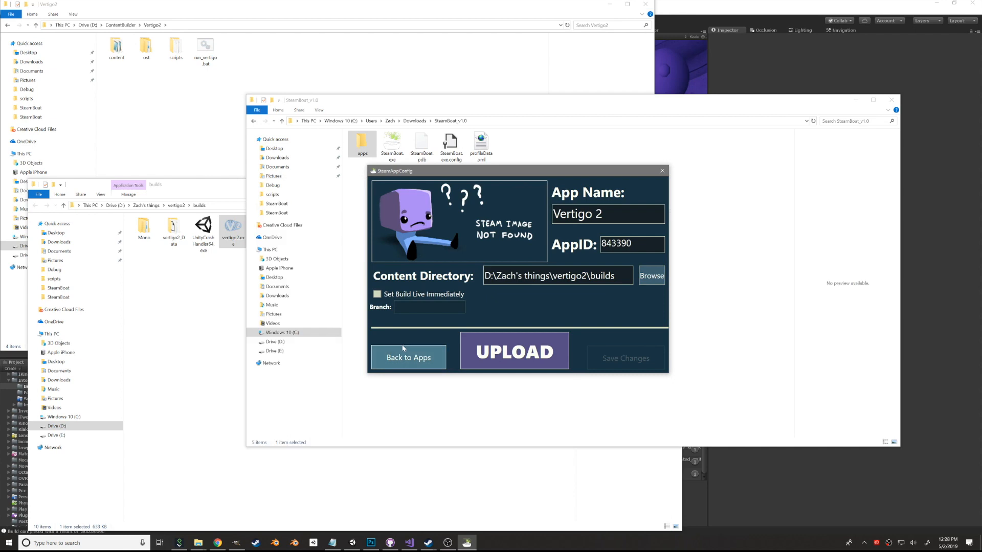
Start uploading the Vertigo 2 build and enter the Steam Guard code in the SteamCMD console
click(559, 362)
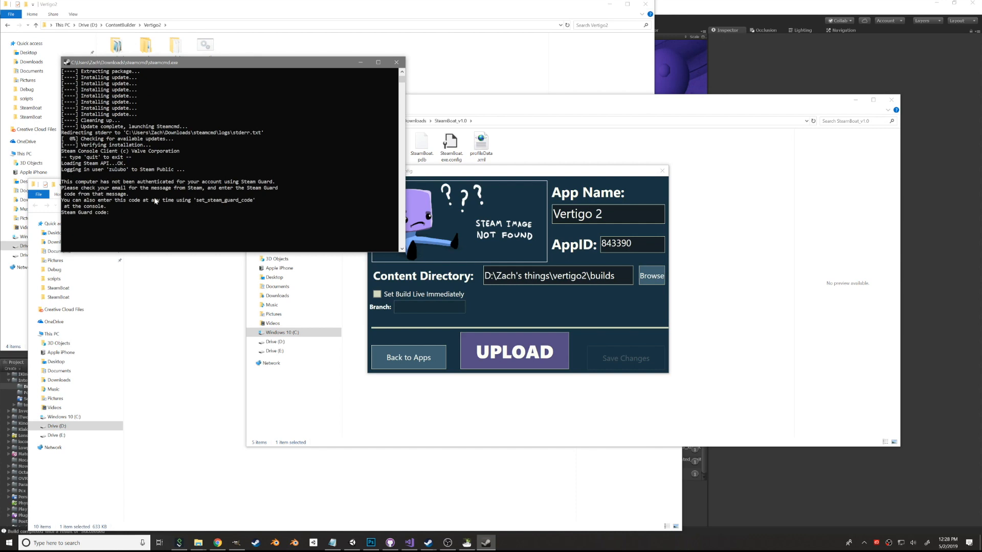
click(164, 226)
key(Return)
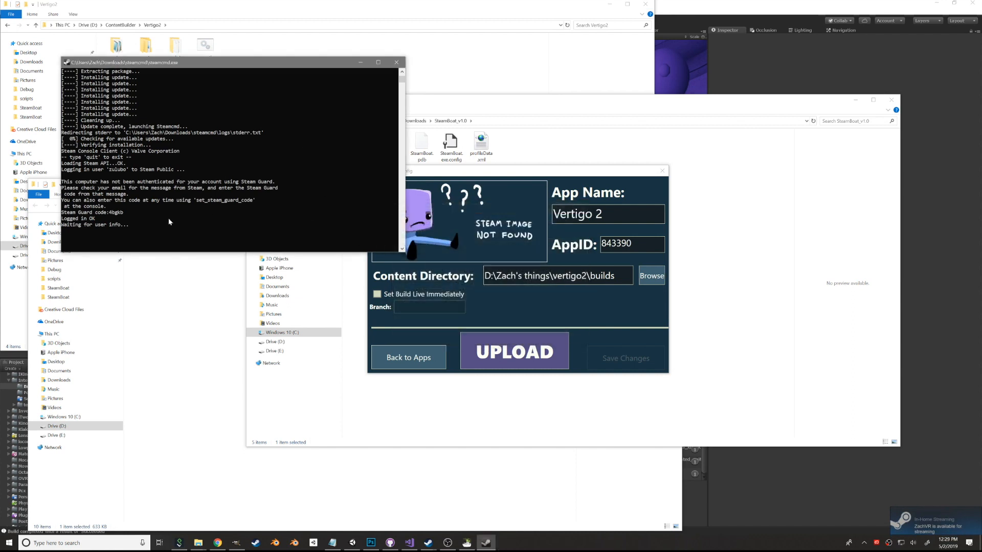
drag(176, 63, 178, 64)
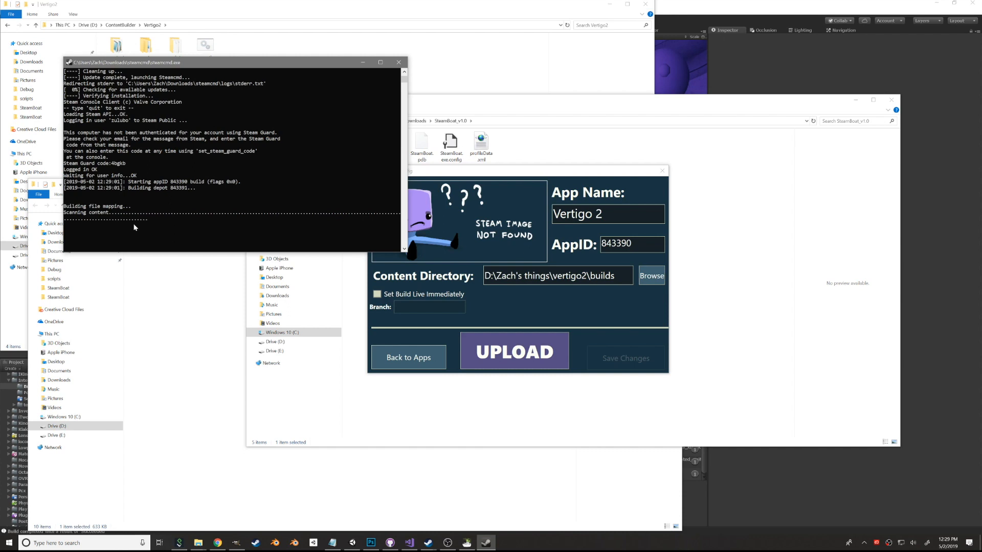
Switch to Chrome and open the Steamworks partner home page in a new tab
click(217, 544)
click(663, 12)
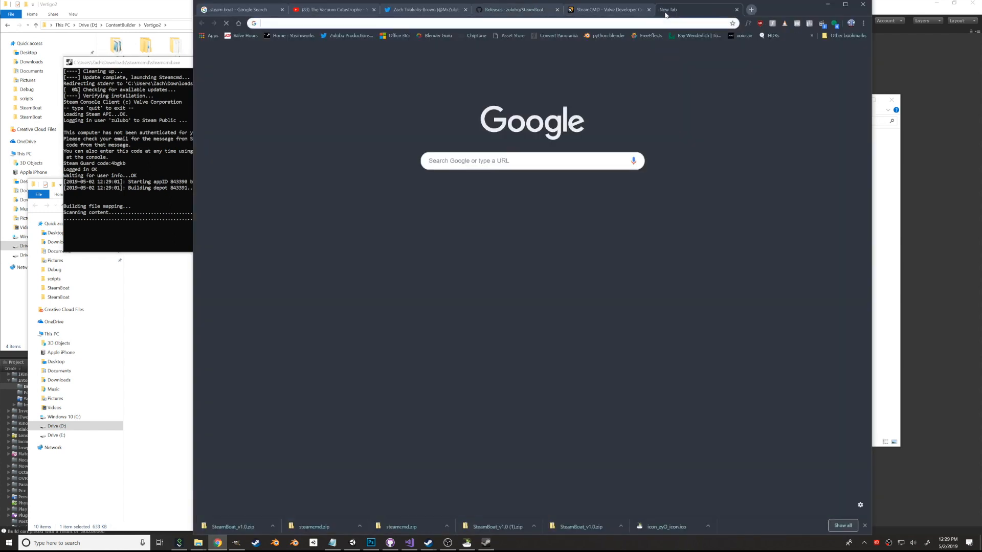
text(steam)
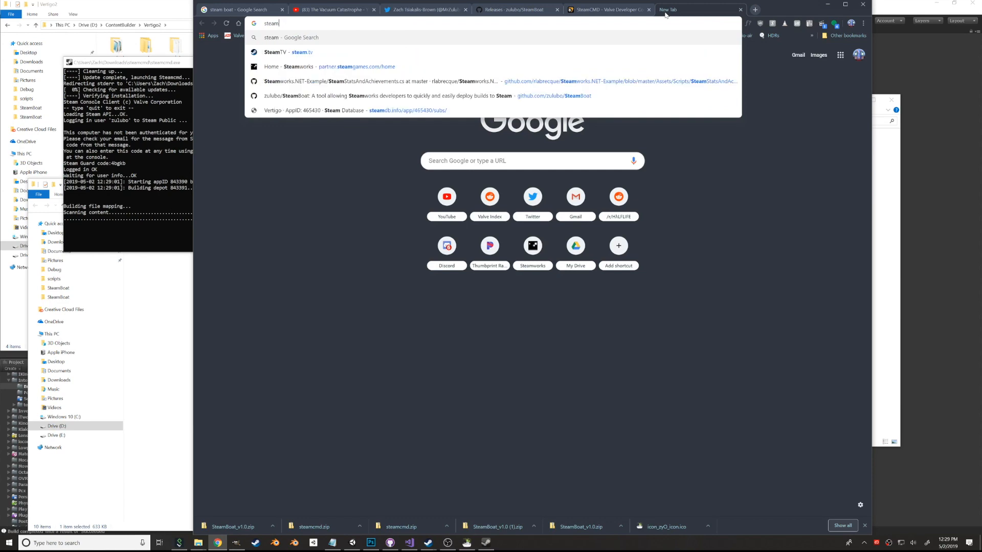
text(wor)
key(Down)
key(Return)
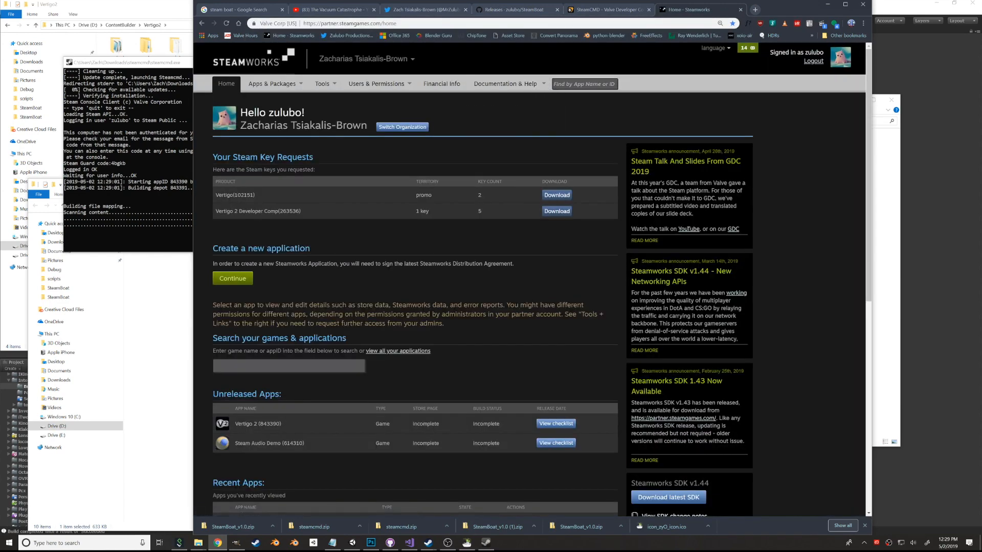
Open the SteamPipe Builds page for Vertigo 2 in Steamworks, and bring the SteamCMD upload console to the front
click(261, 424)
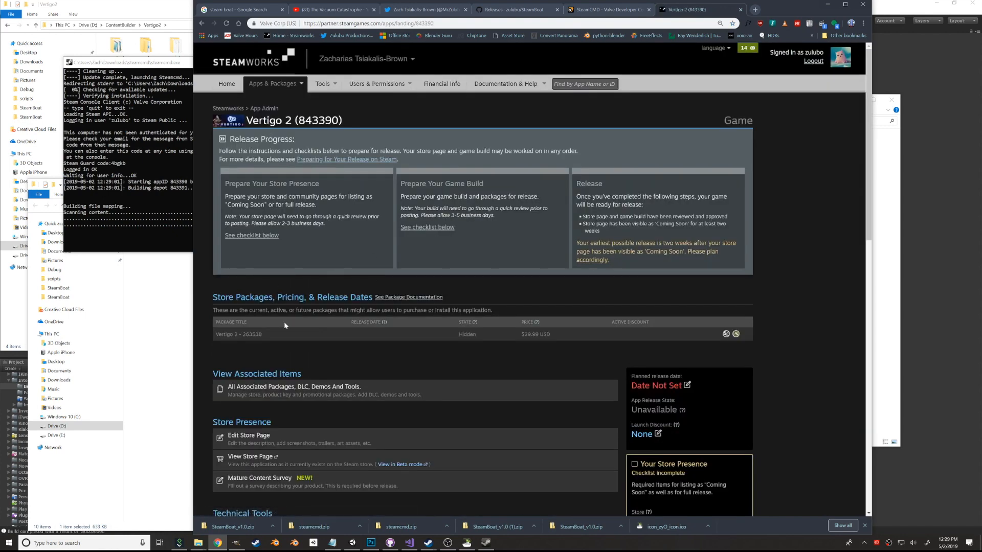
scroll(285, 325, down, 3)
click(263, 376)
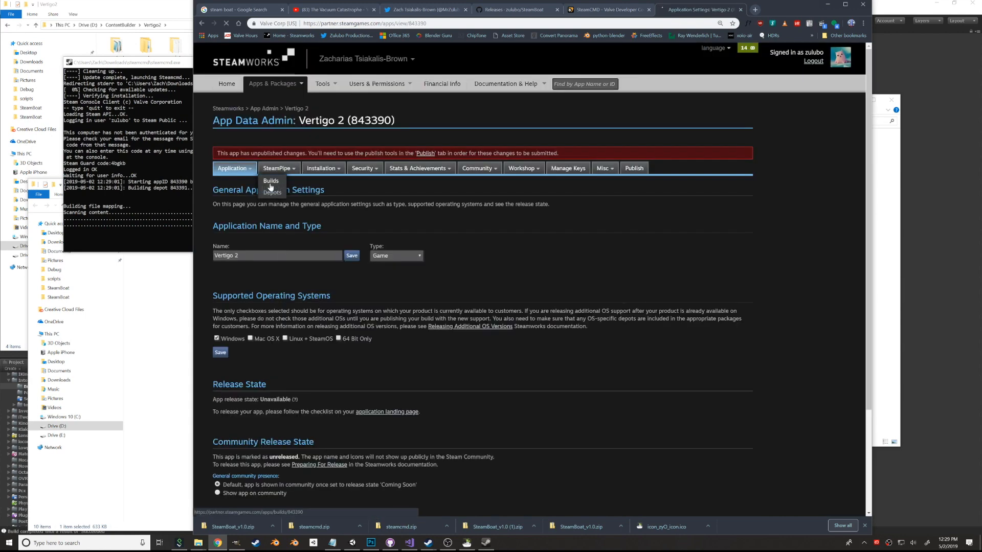
click(270, 182)
drag(138, 64, 137, 86)
click(461, 270)
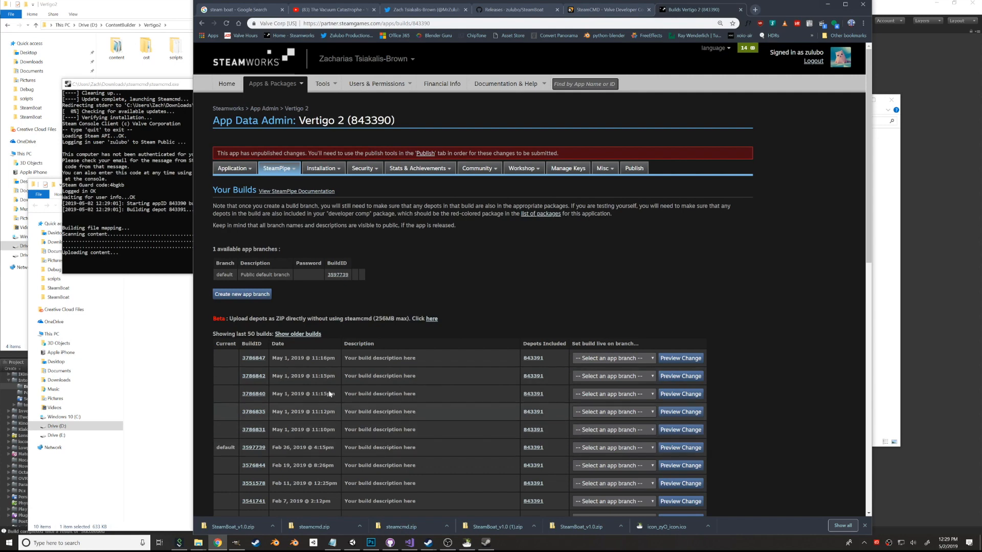
click(175, 178)
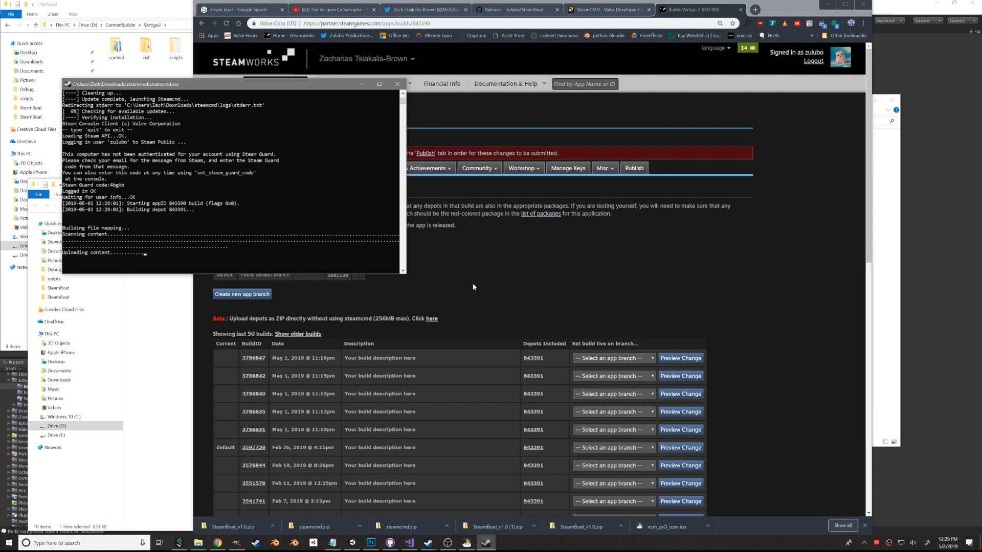
Switch to SteamBoat, return to the app list and start setting up a new app named Moondust
click(467, 543)
drag(416, 173, 468, 143)
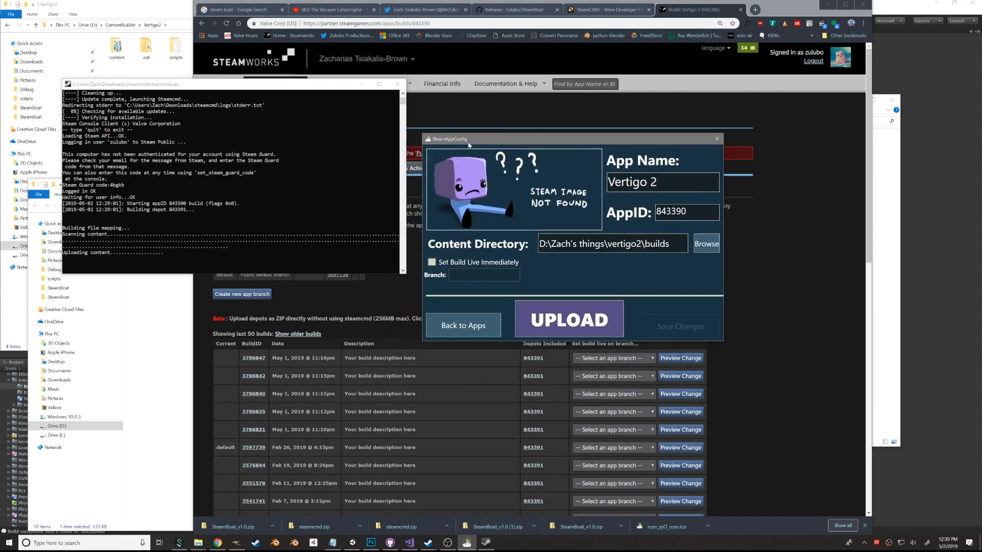
click(462, 325)
drag(206, 85, 578, 171)
click(511, 320)
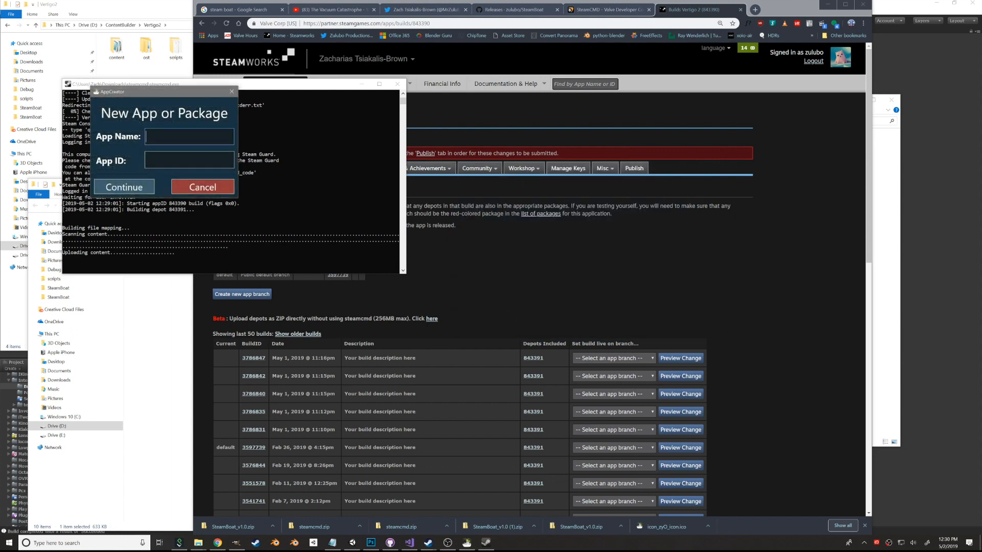
text(Moondust)
drag(180, 92, 535, 180)
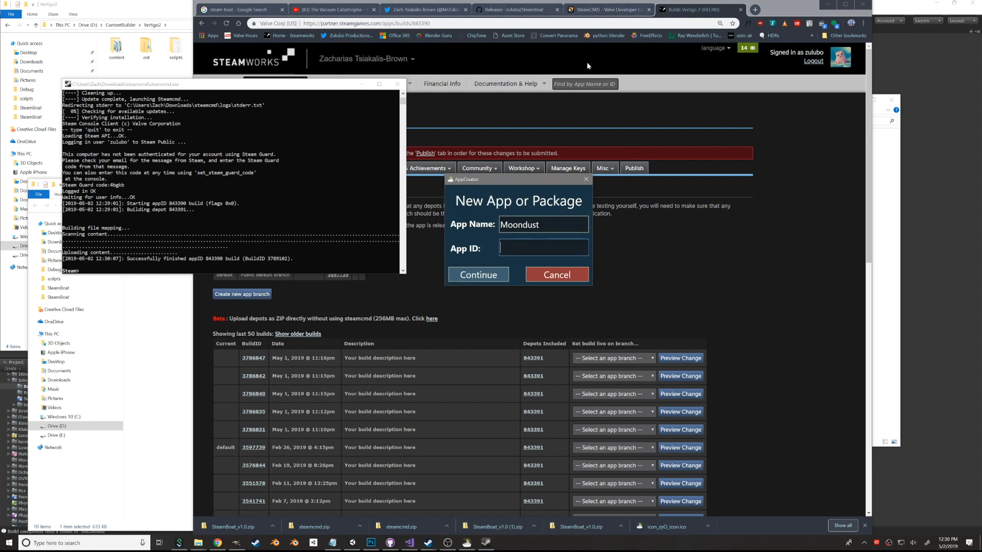
In a new Chrome tab, look up the Moondust! Knuckles Tech Demos Steam store address to find its app ID
click(750, 10)
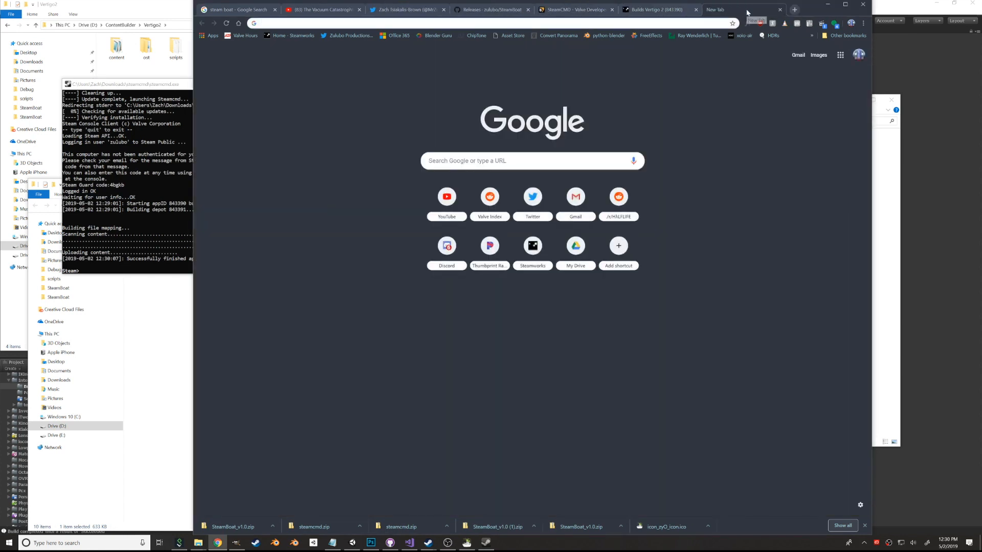
text(no)
key(BackSpace)
key(BackSpace)
key(BackSpace)
text(moondus)
key(Down)
key(Down)
key(Down)
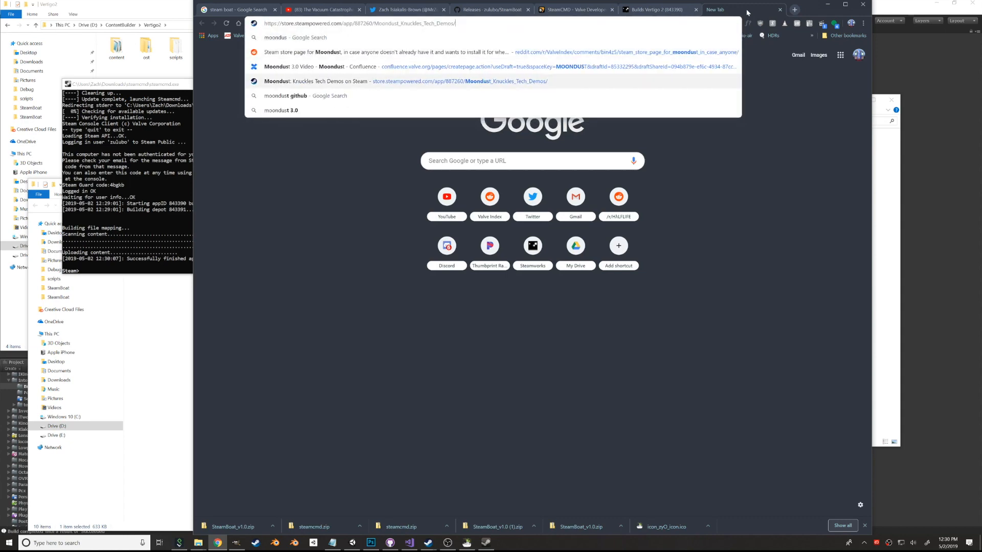
Back in SteamBoat, enter the app ID 887260 for Moondust and continue to its app configuration
key(alt+Tab)
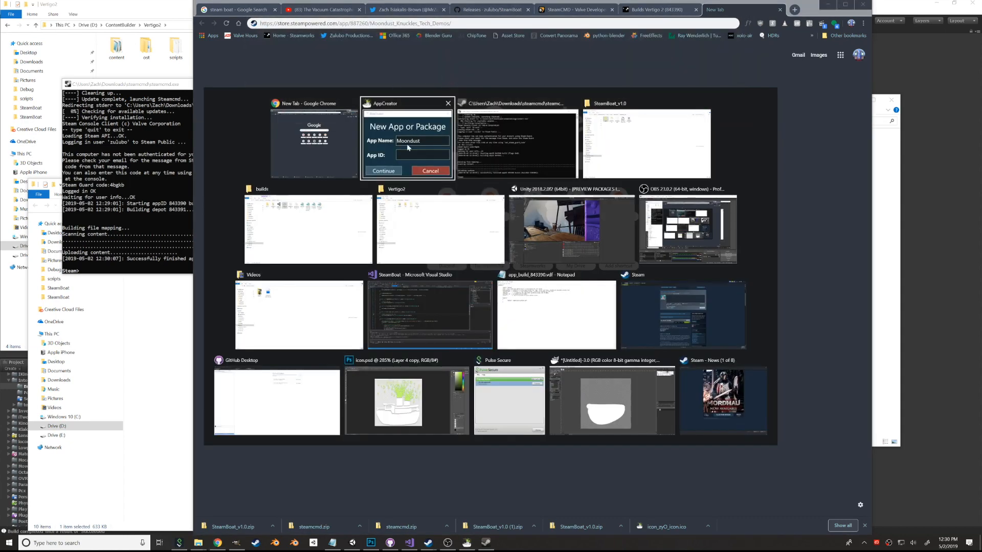
text(887)
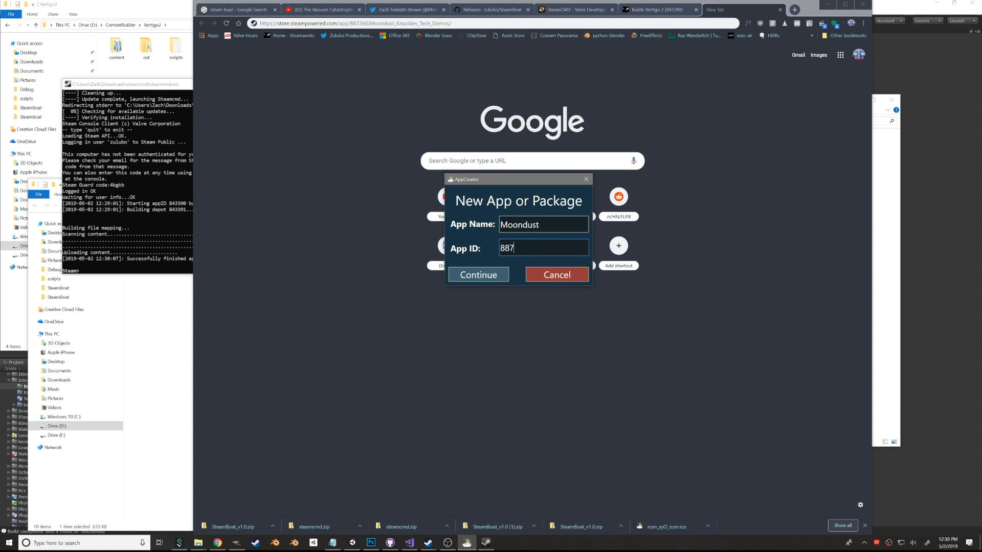
text(260)
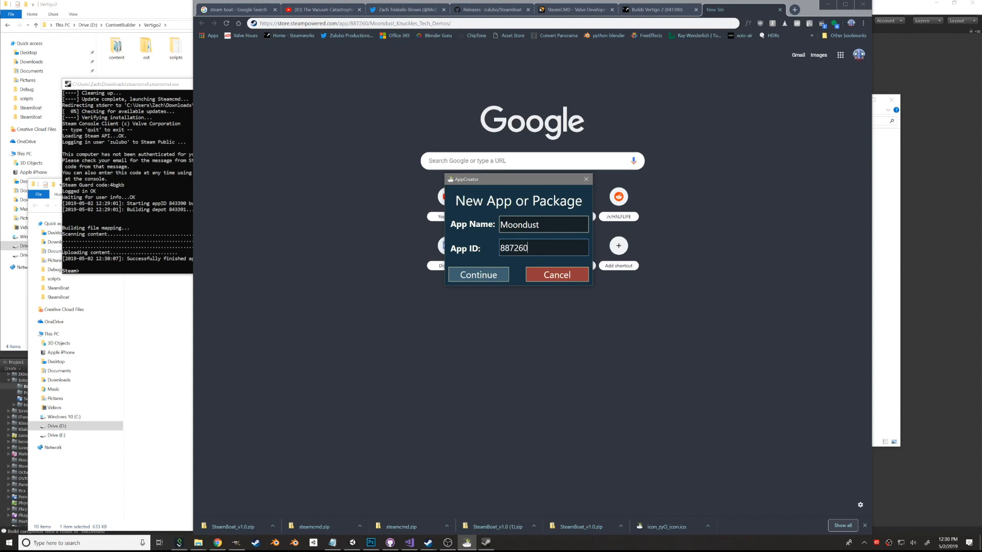
click(464, 273)
drag(229, 105, 466, 158)
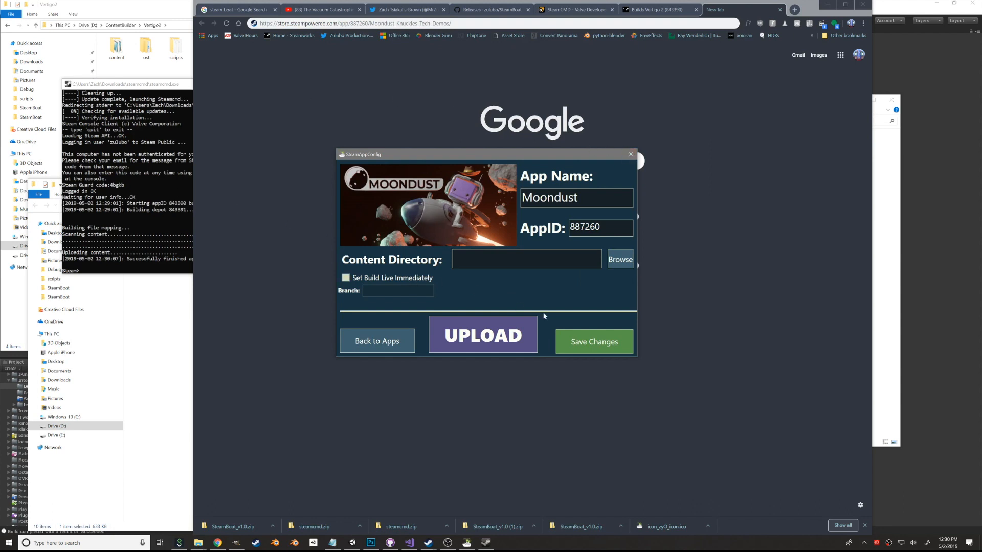
Save the Moondust app configuration and return to the app list
click(577, 342)
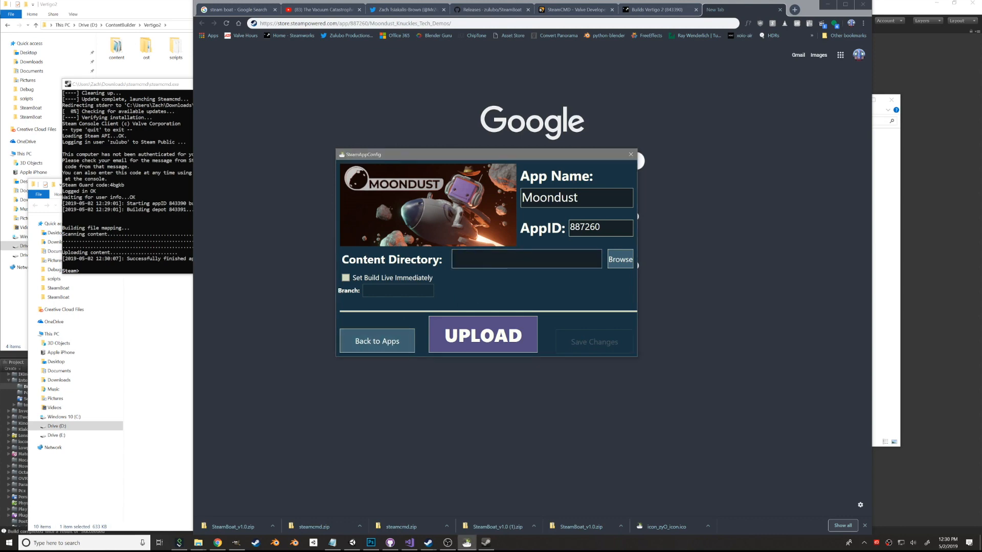
click(377, 341)
drag(225, 125, 445, 213)
Return to the Vertigo 2 builds page in Steamworks and reload it to refresh the build list
click(661, 11)
scroll(311, 270, down, 1)
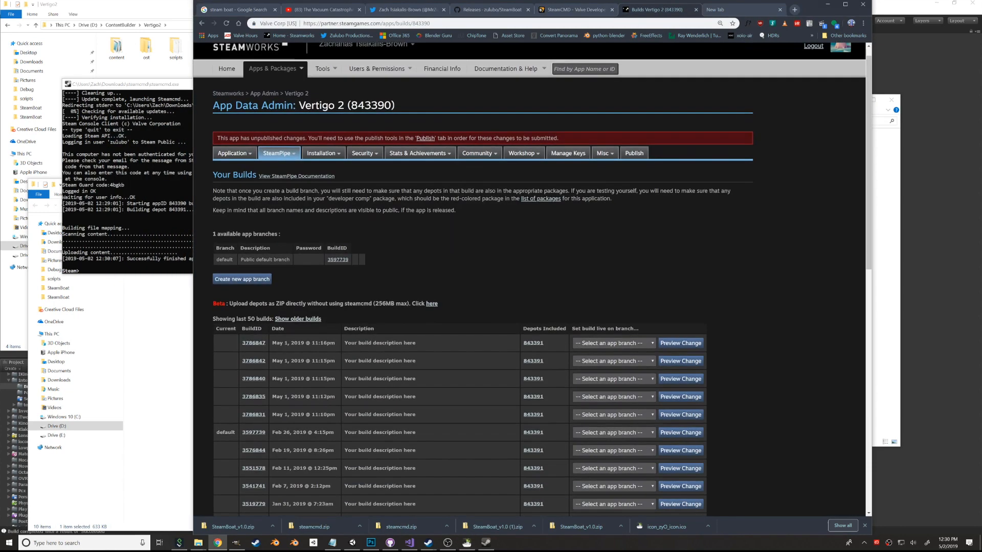
key(F5)
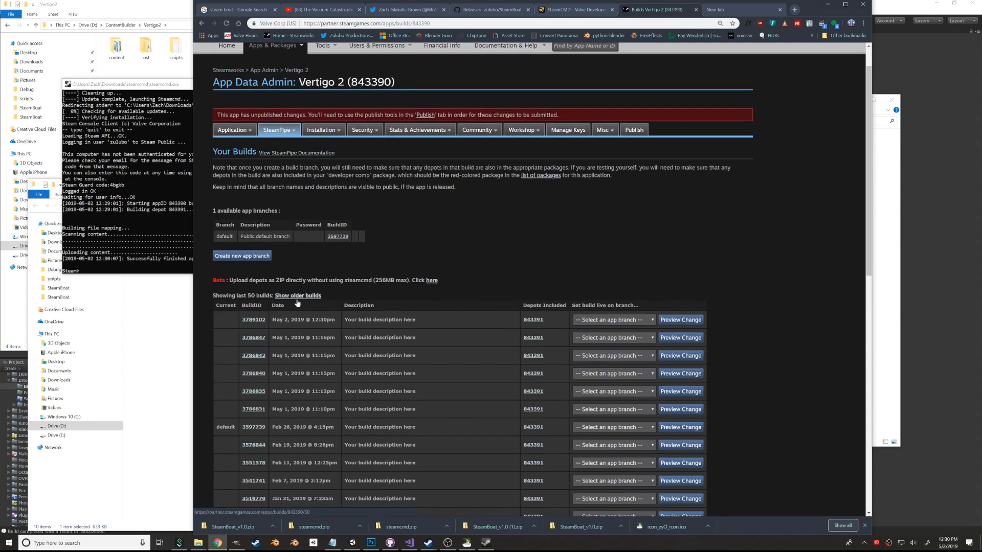
Set the newest Vertigo 2 build, 3789102, live on the default branch
click(593, 320)
click(593, 344)
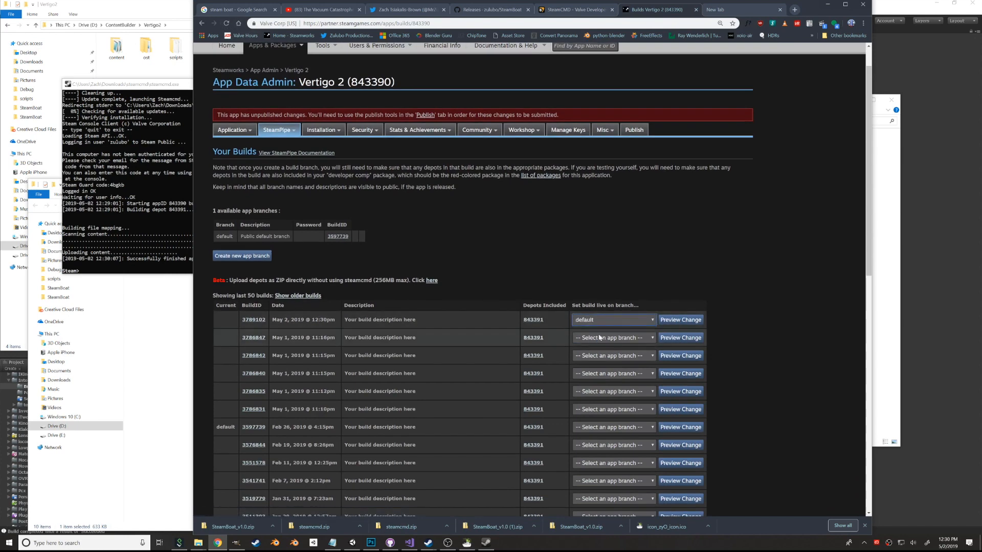
click(680, 320)
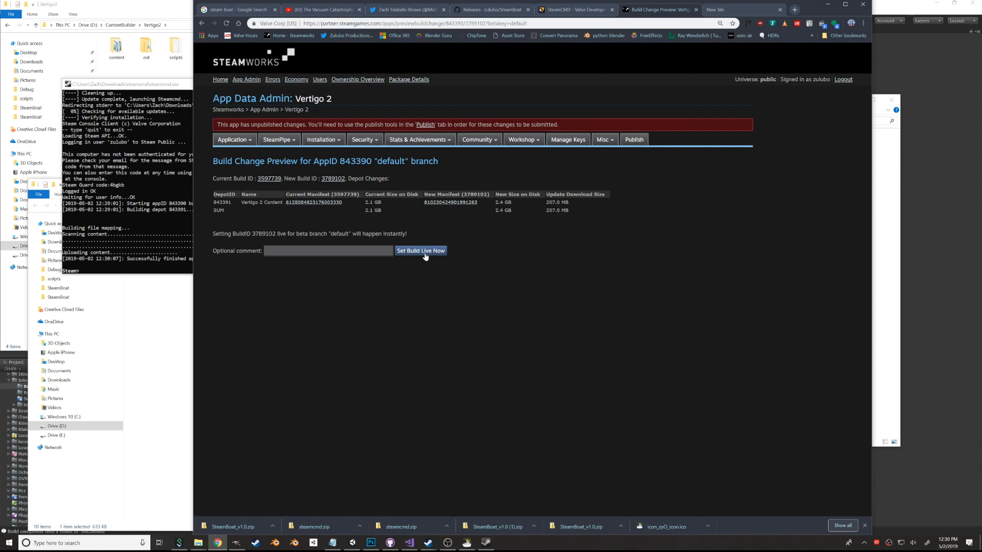
click(404, 251)
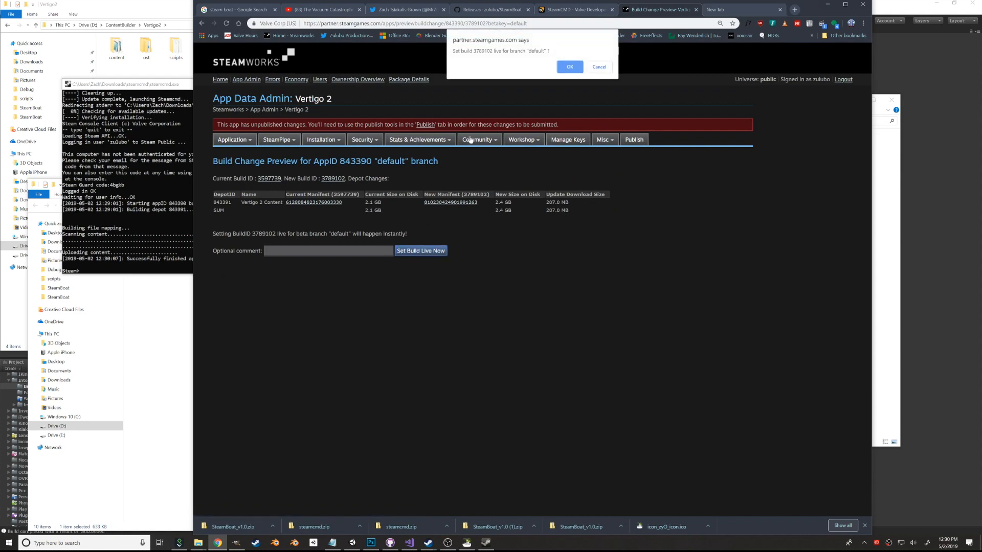
click(566, 71)
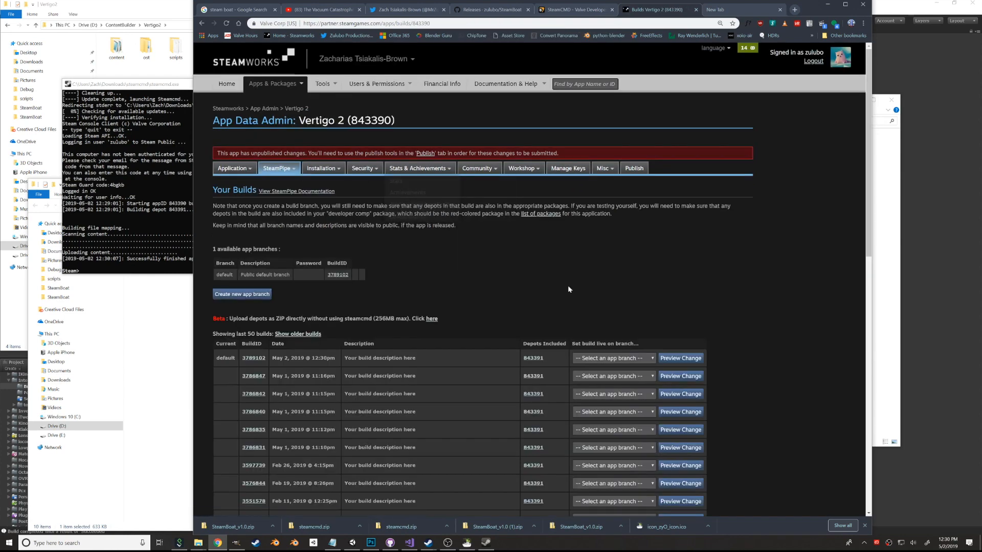
scroll(559, 261, down, 1)
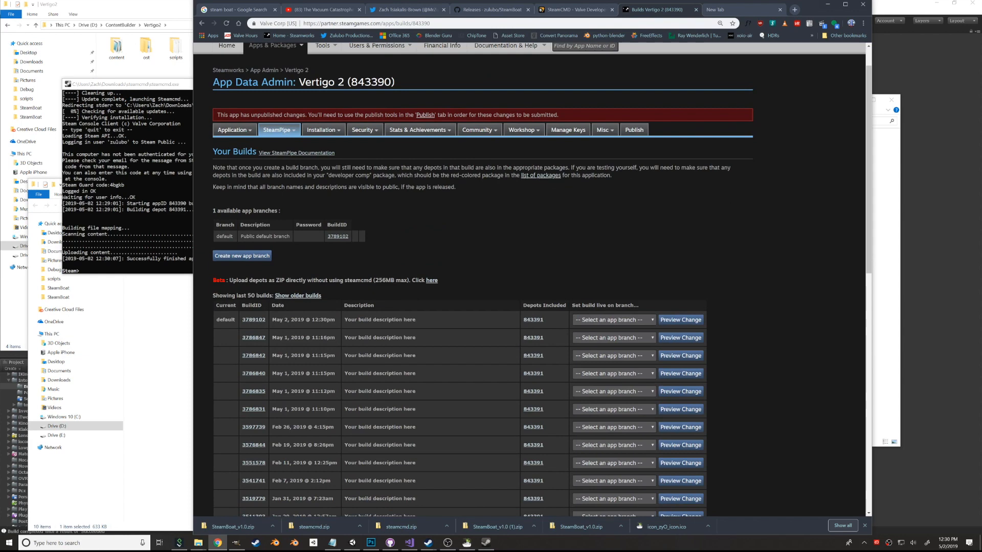
Close SteamBoat and relaunch it with SteamBoat.exe from the SteamBoat_v1.0 folder
key(alt+Tab)
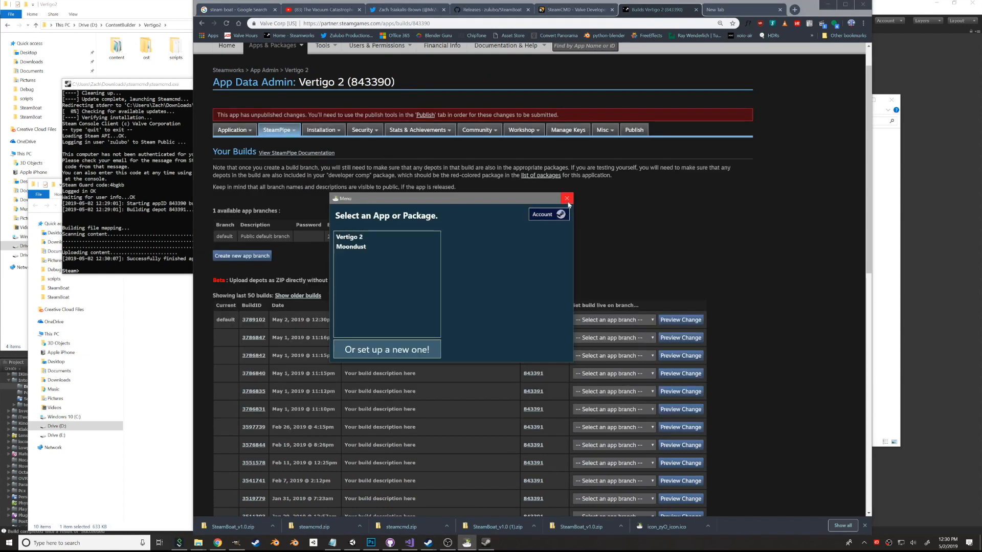
click(567, 200)
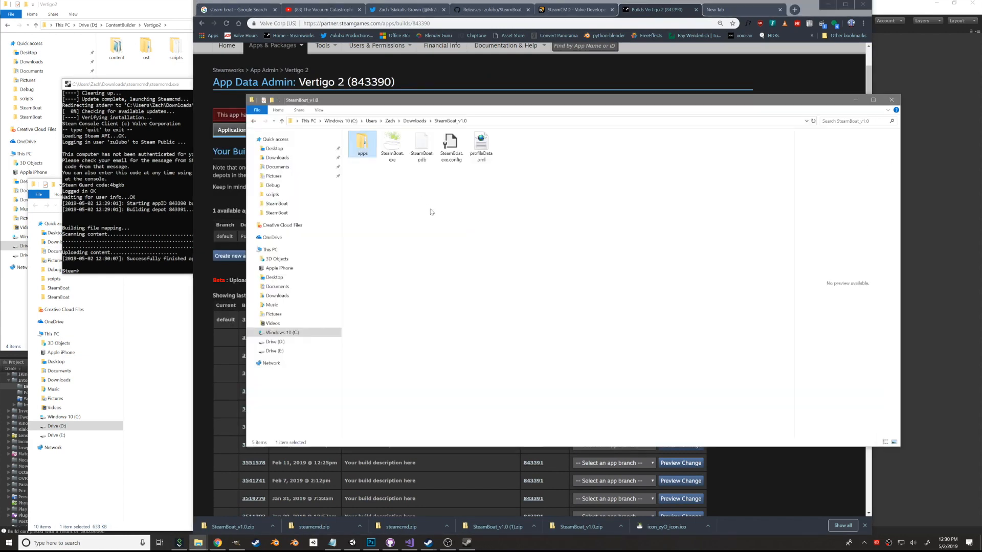
click(432, 212)
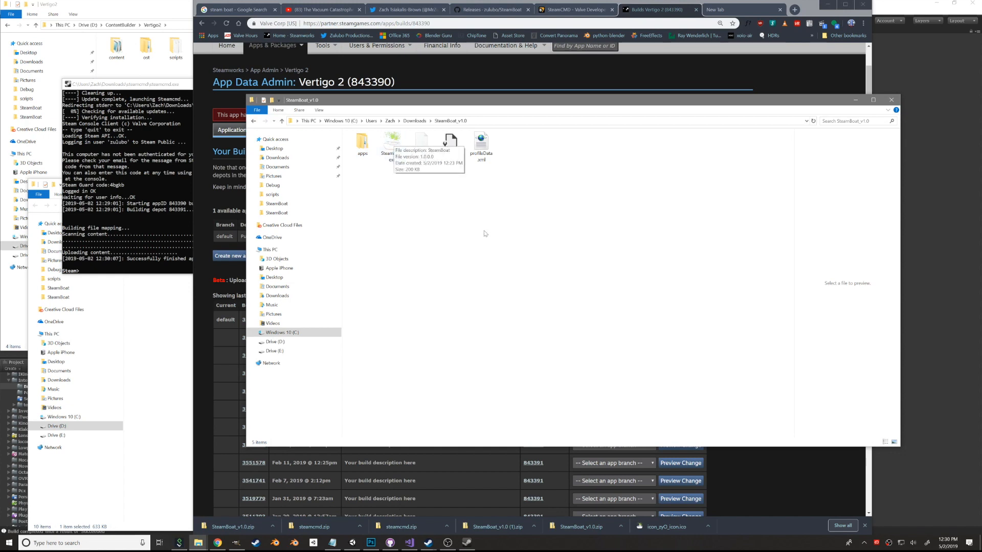
double_click(392, 146)
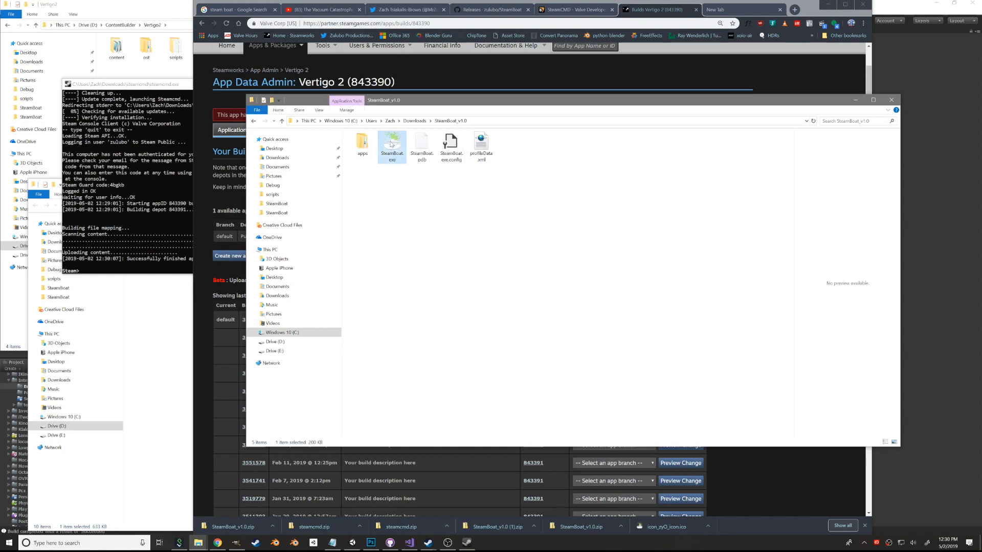
Select Vertigo 2 in SteamBoat's app list, look over its configuration, and go back to the list
click(153, 162)
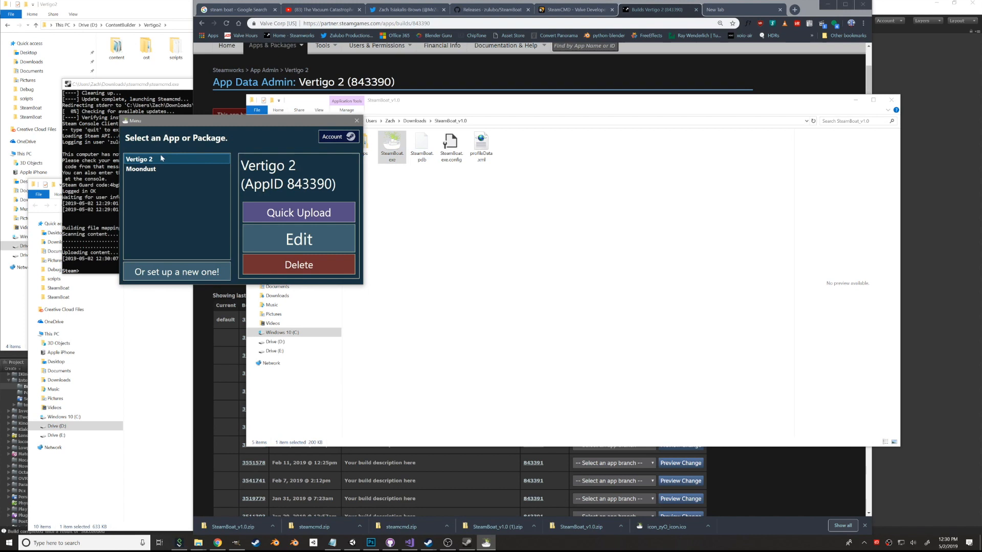
click(280, 211)
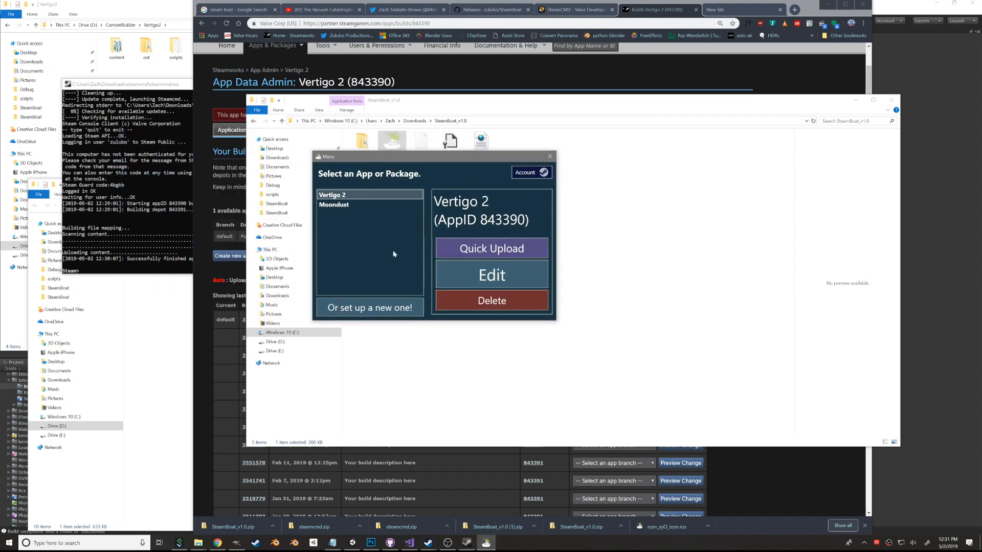
click(484, 275)
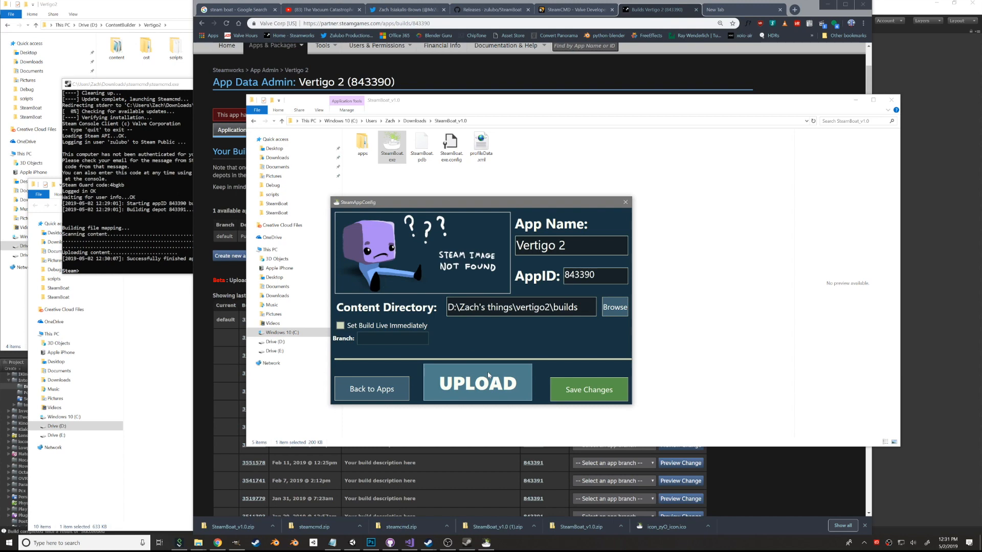
click(399, 384)
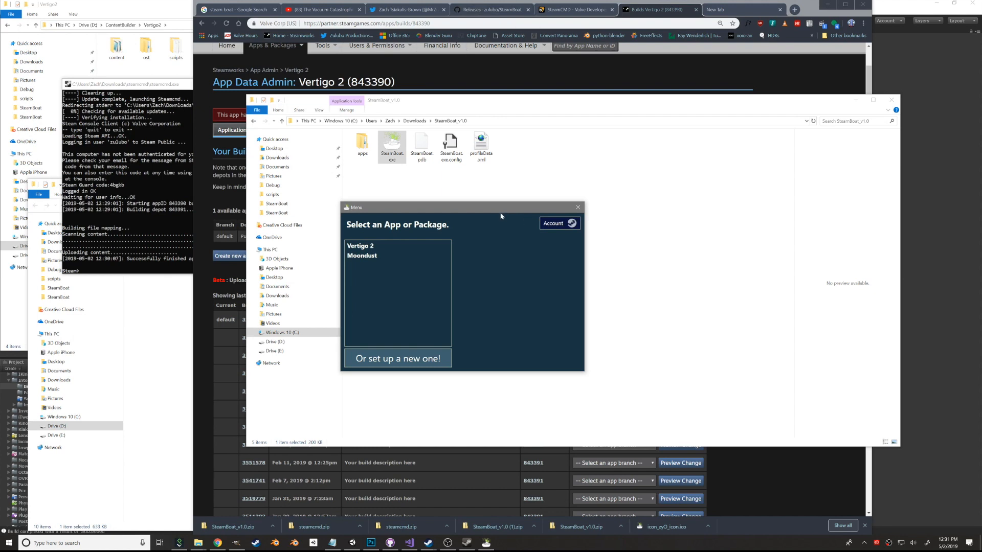
drag(503, 213, 530, 189)
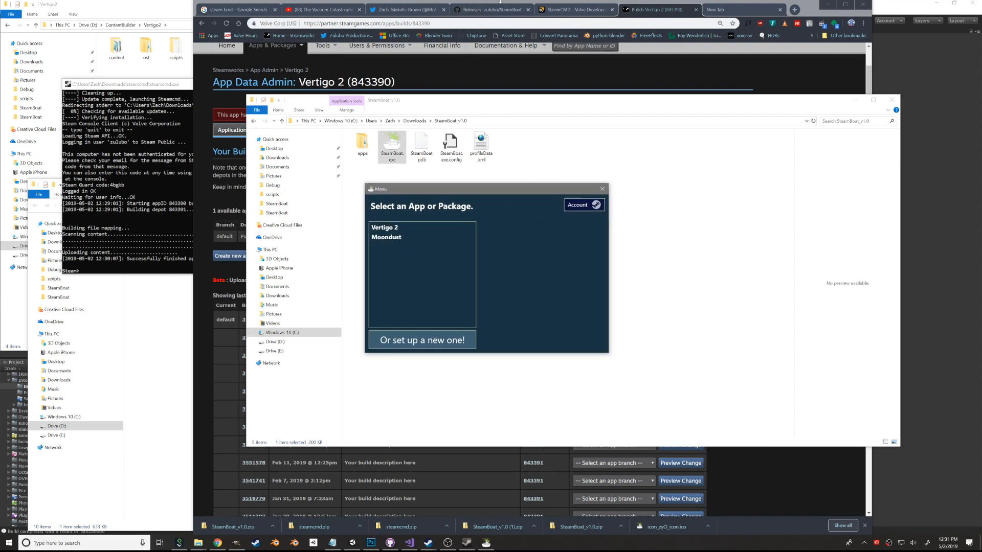
View the SteamBoat releases page on GitHub, and reopen the Vertigo 2 configuration in SteamBoat
click(499, 10)
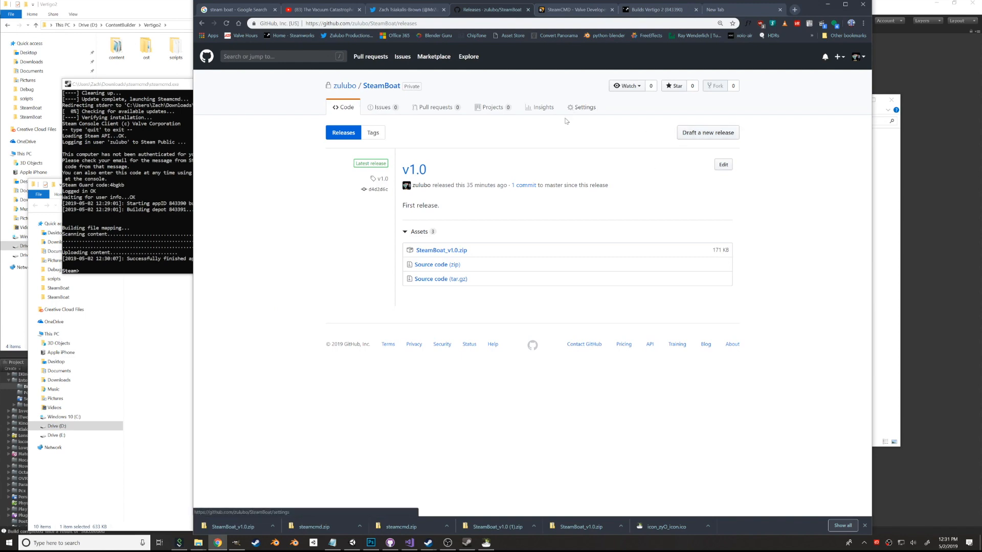
key(alt+Tab)
click(399, 232)
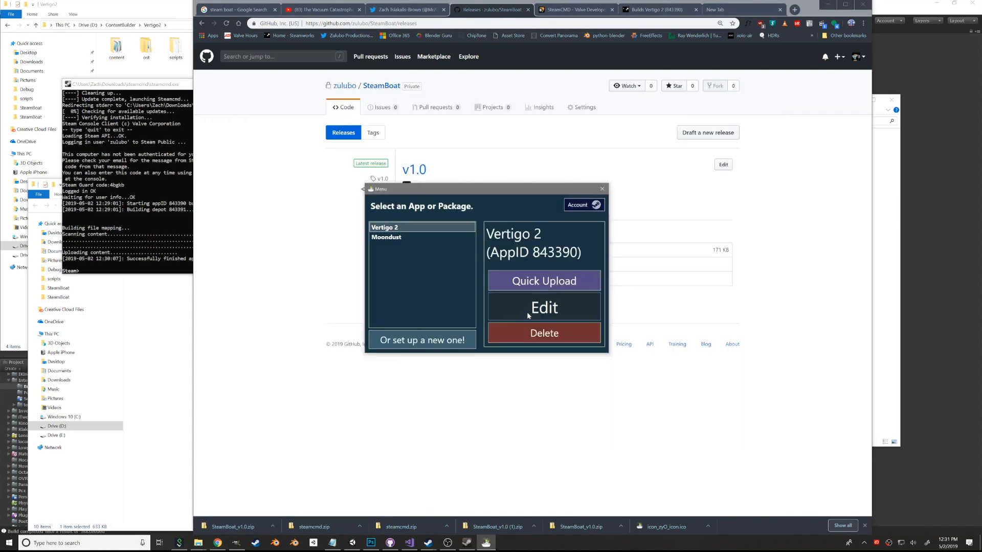
click(527, 309)
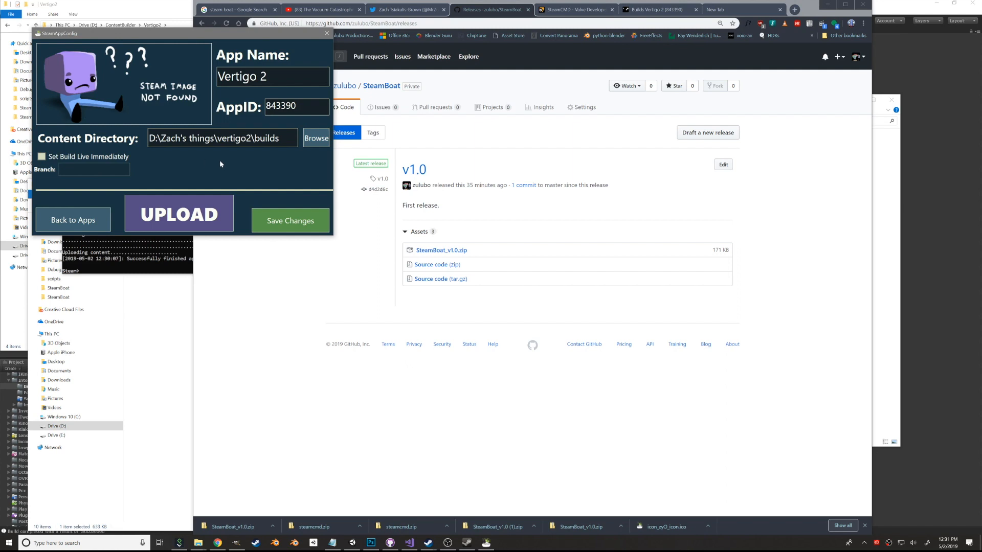
In File Explorer, view the app_build_843390.vdf script in SteamBoat's apps\843390\scripts folder and close it
click(872, 142)
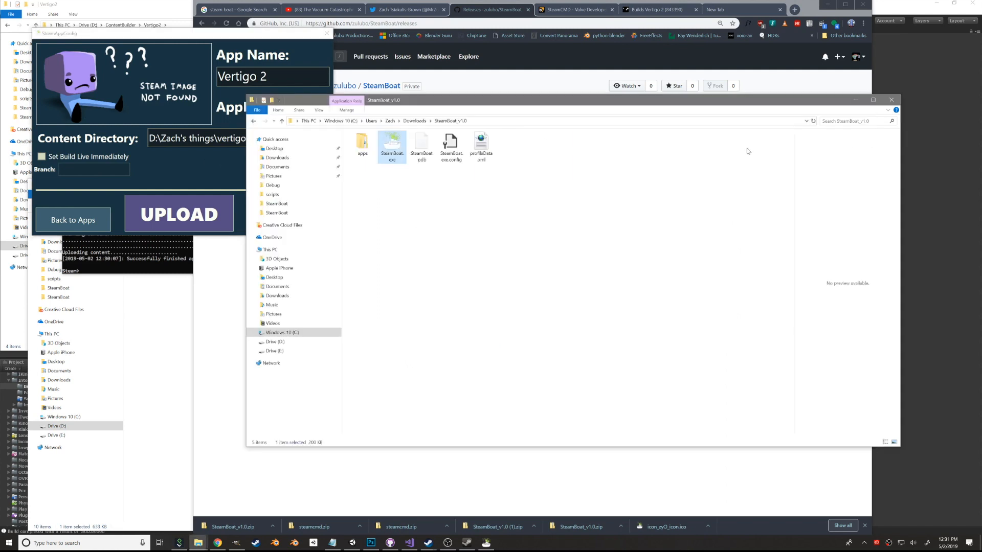
double_click(363, 144)
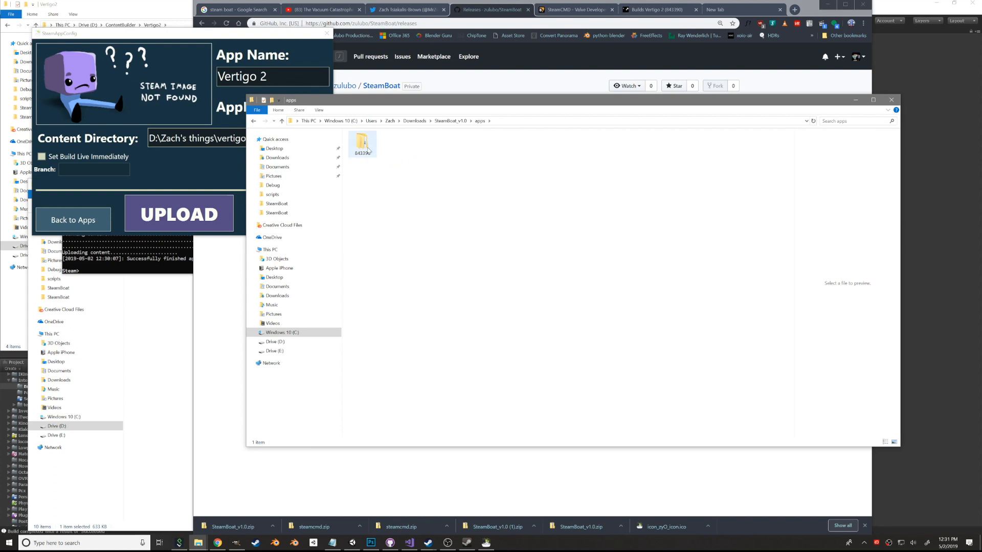
double_click(362, 143)
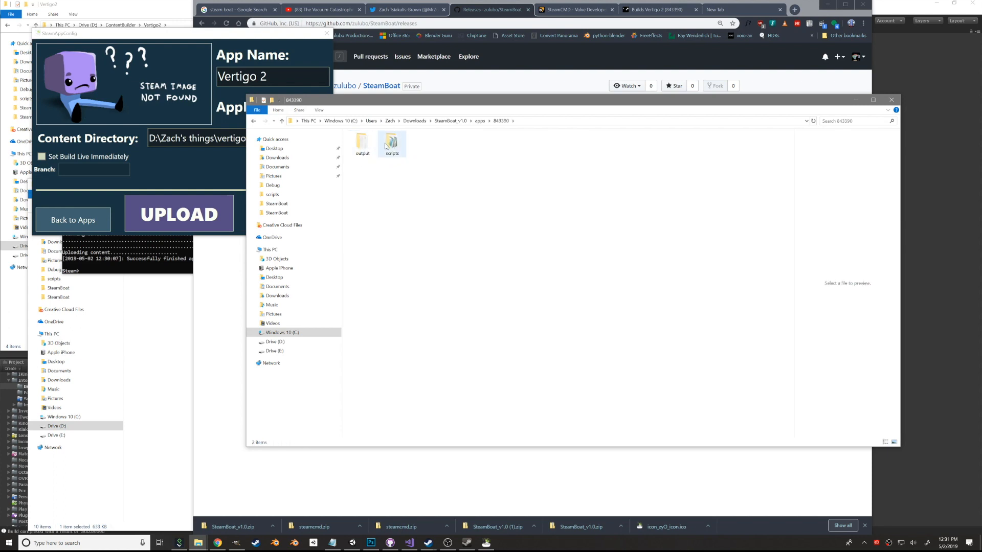
double_click(392, 143)
double_click(363, 147)
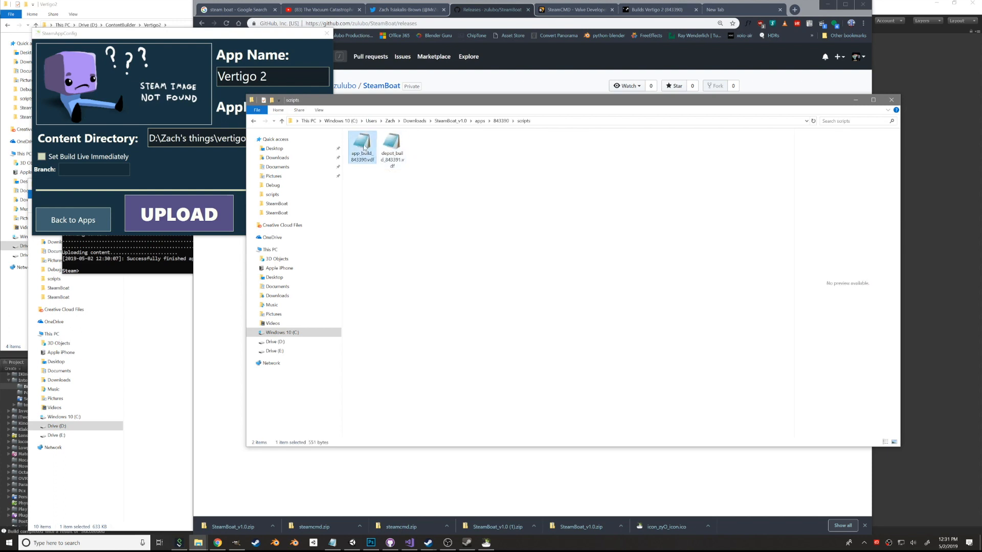
click(754, 5)
Review the depot_build_843391.vdf script and close it, and open the output folder of app 843390
double_click(392, 146)
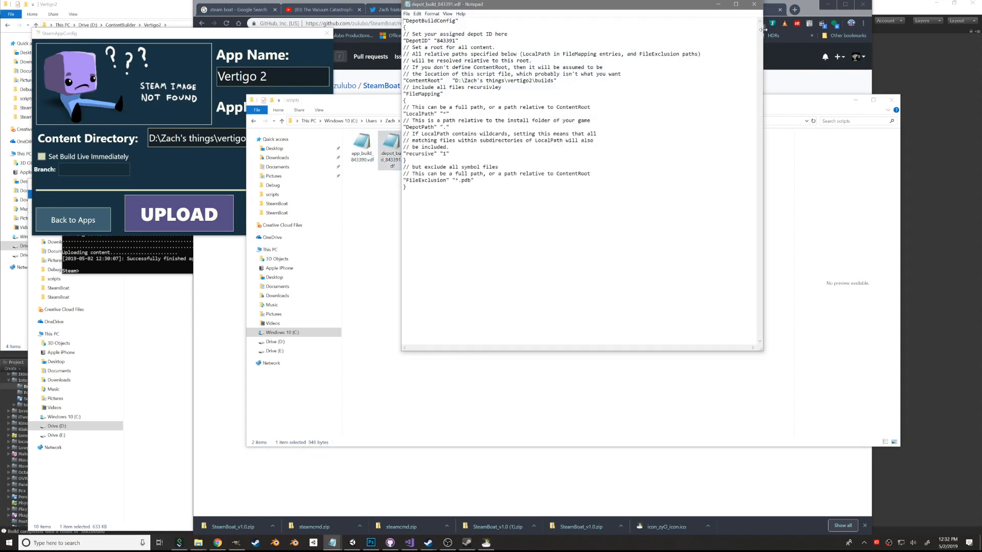
click(754, 5)
click(501, 121)
double_click(367, 143)
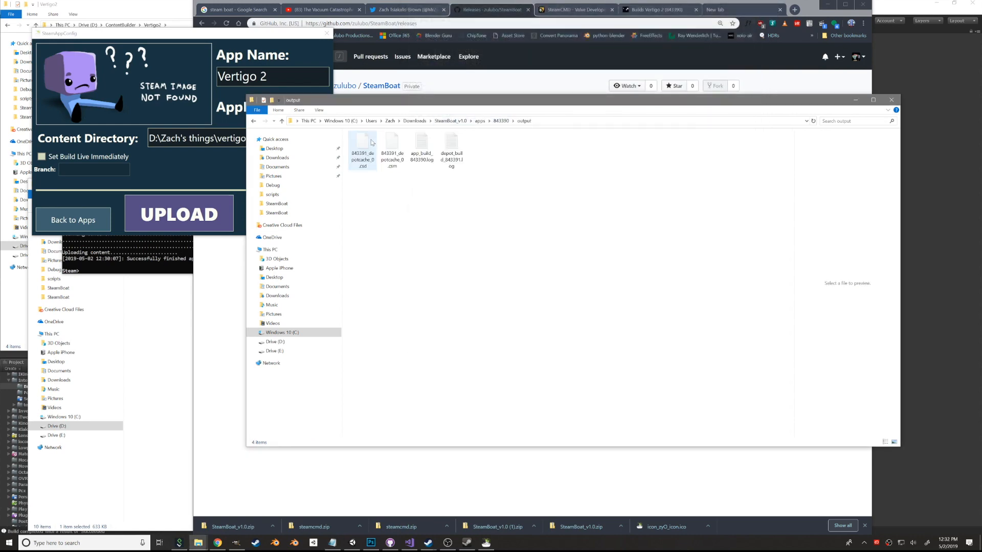
Look over the two 843391_depotcache files and the app_build and depot_build logs in the output folder
click(390, 144)
click(366, 145)
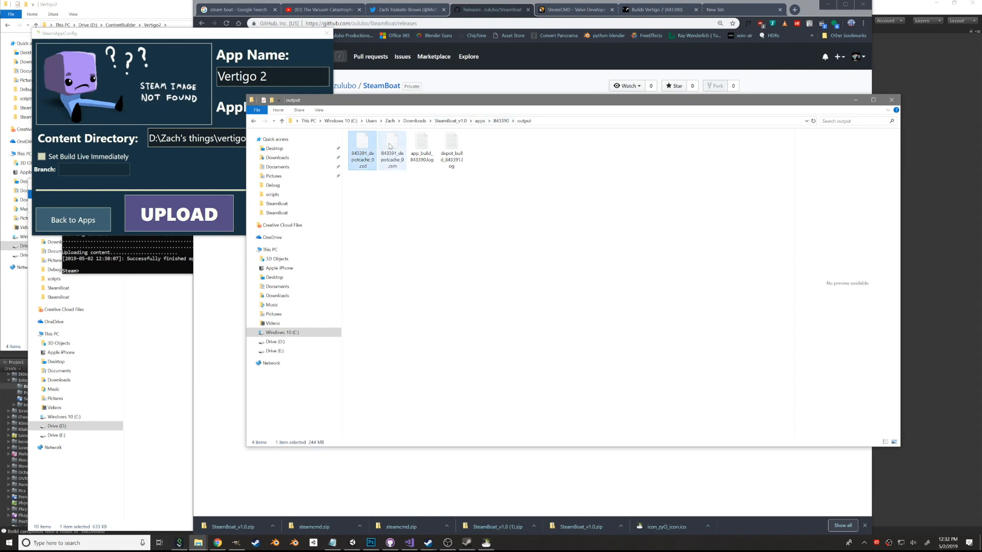
click(387, 145)
click(365, 145)
click(385, 146)
click(421, 147)
click(448, 146)
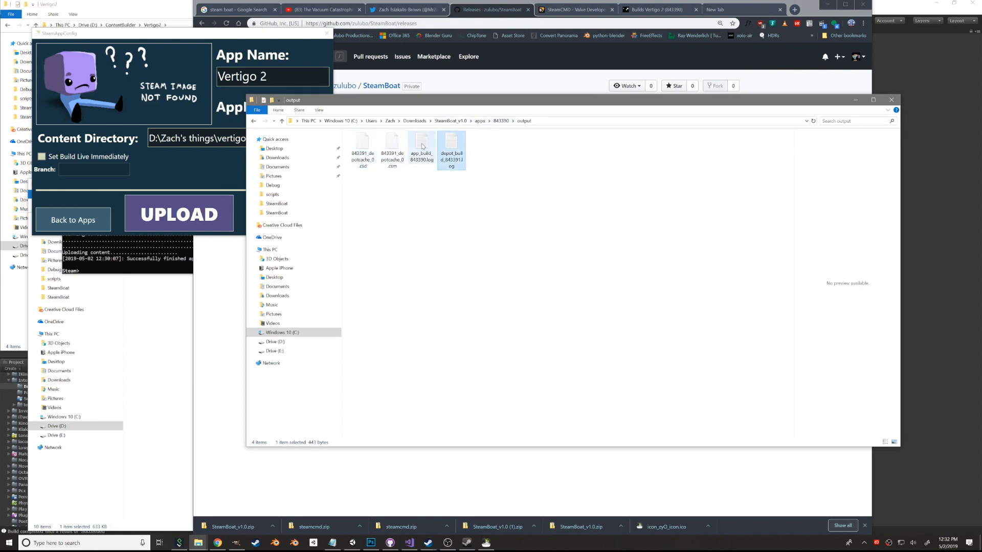
click(420, 146)
click(391, 145)
click(366, 146)
click(387, 146)
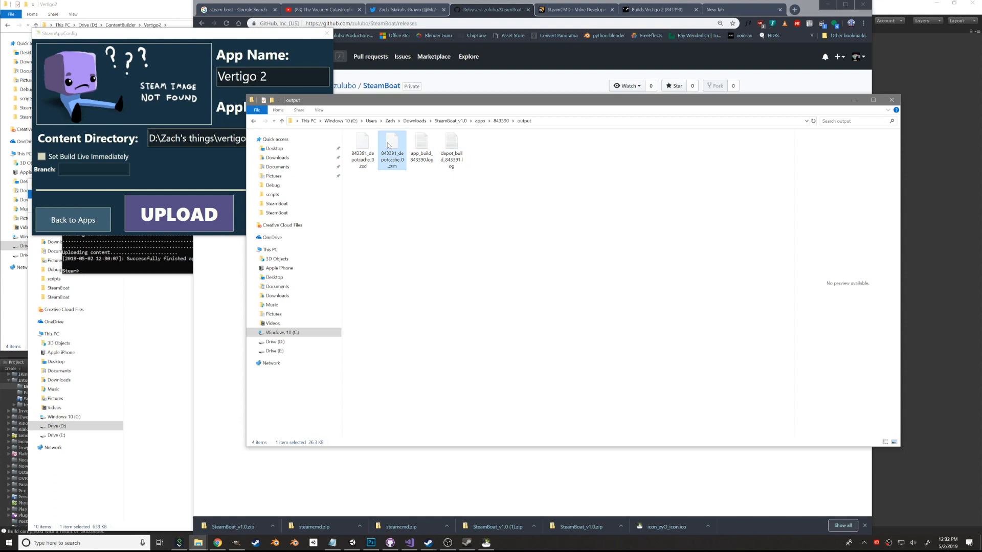
Go back up from the output folder through 843390 and apps to the SteamBoat_v1.0 folder
click(501, 121)
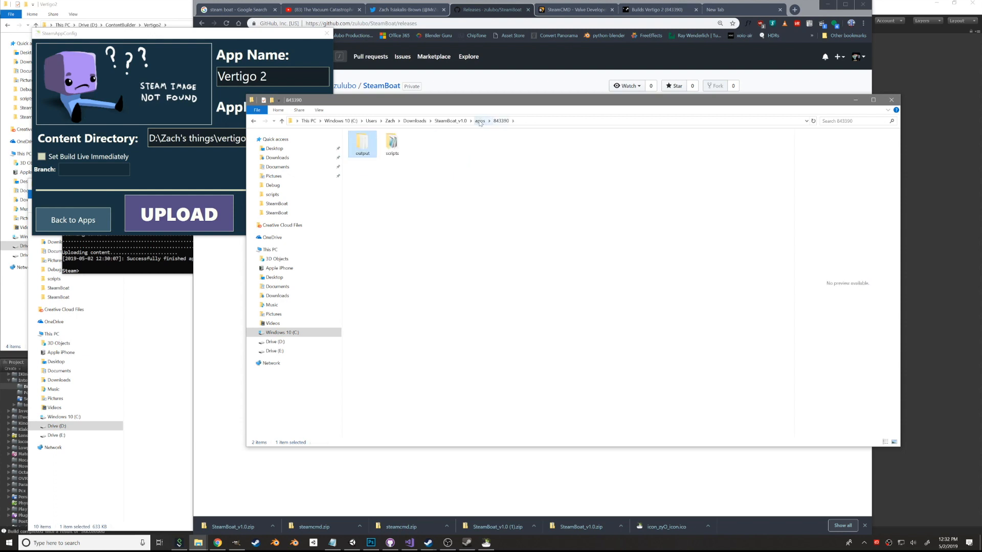
click(481, 122)
click(451, 122)
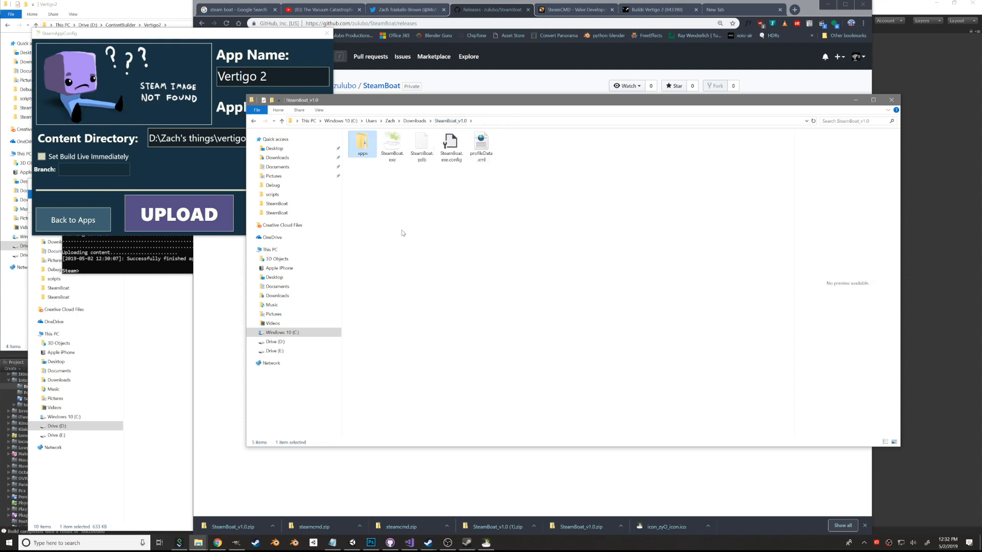
Close SteamBoat's Vertigo 2 configuration window, and bring up GitHub Desktop briefly before closing it
click(288, 35)
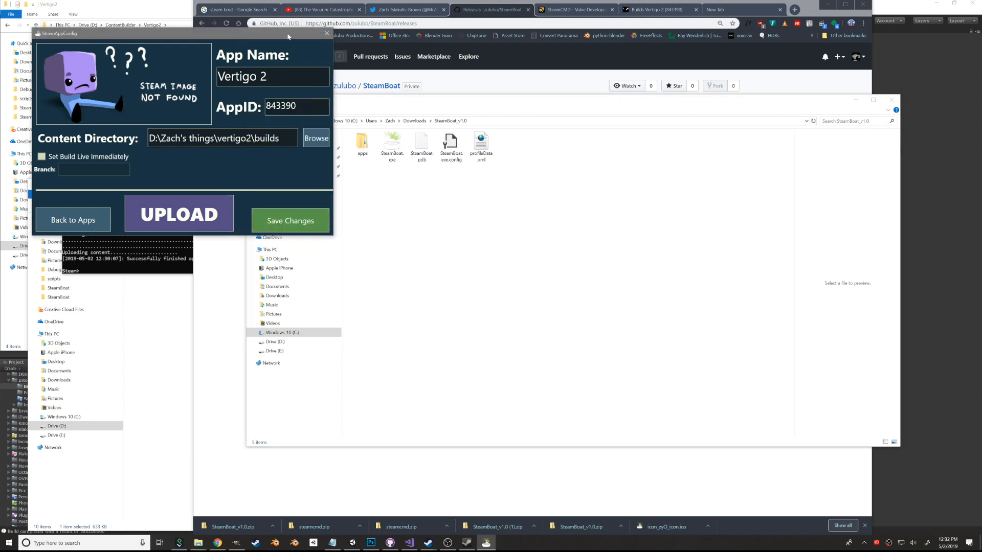
click(327, 34)
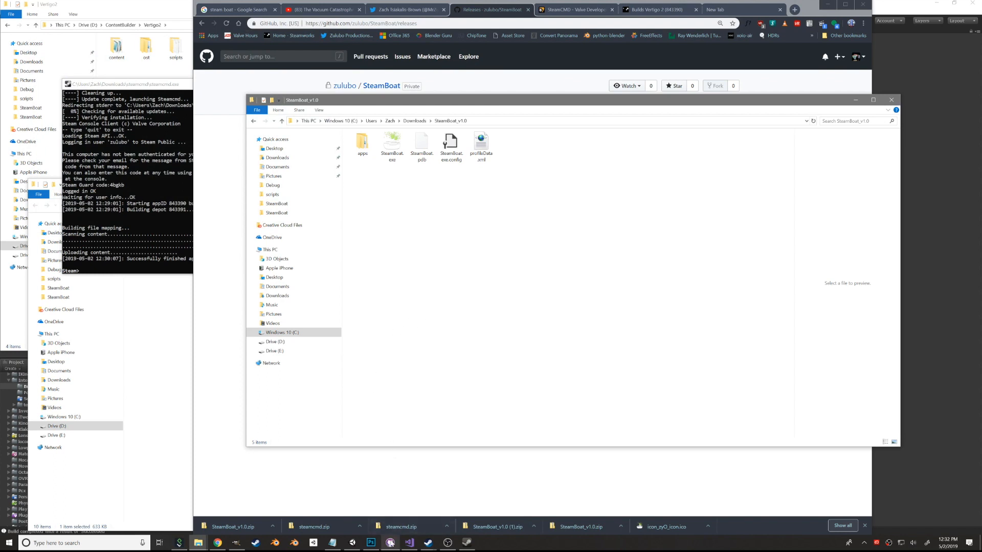
click(390, 542)
click(977, 4)
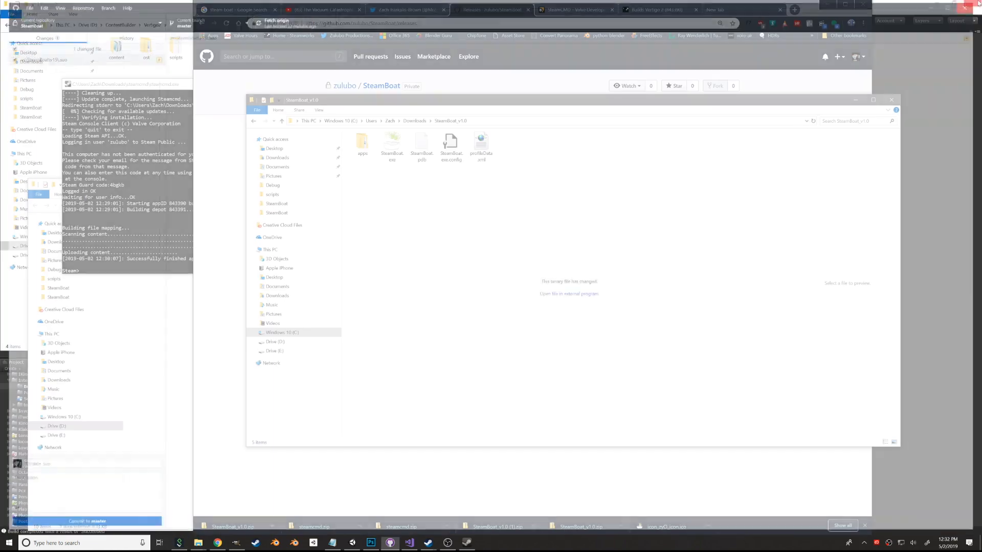